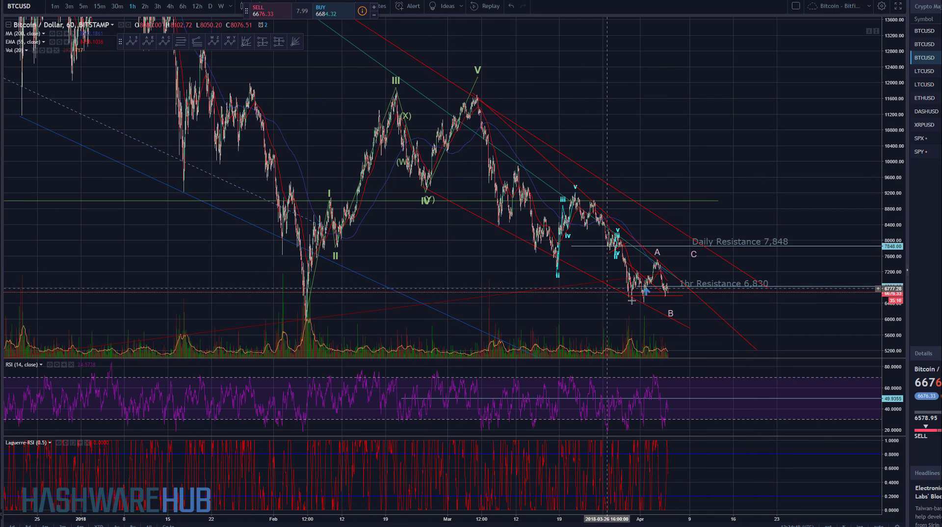
# Step: Pan and stretch the price scale to enlarge the candles around the 0-A-B-C wave
pyautogui.click(490, 110)
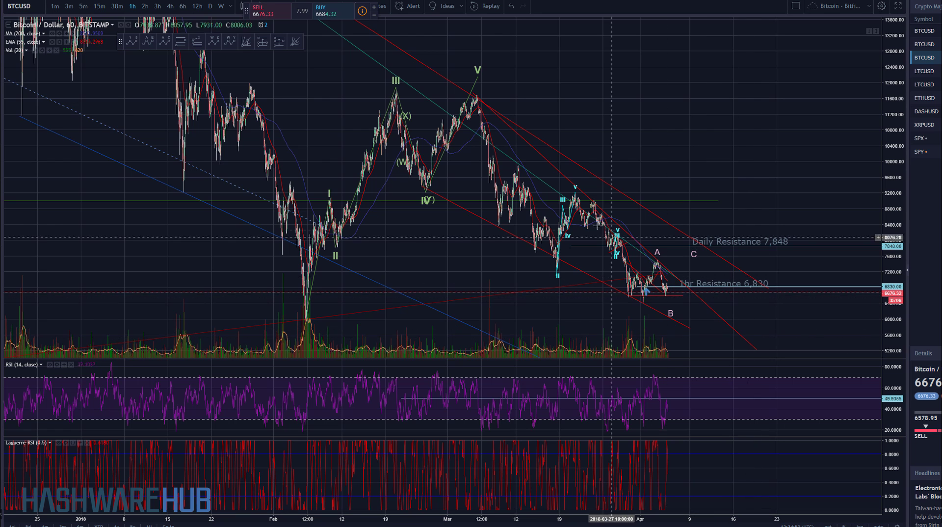
pyautogui.moveTo(591, 97); pyautogui.dragTo(582, 97)
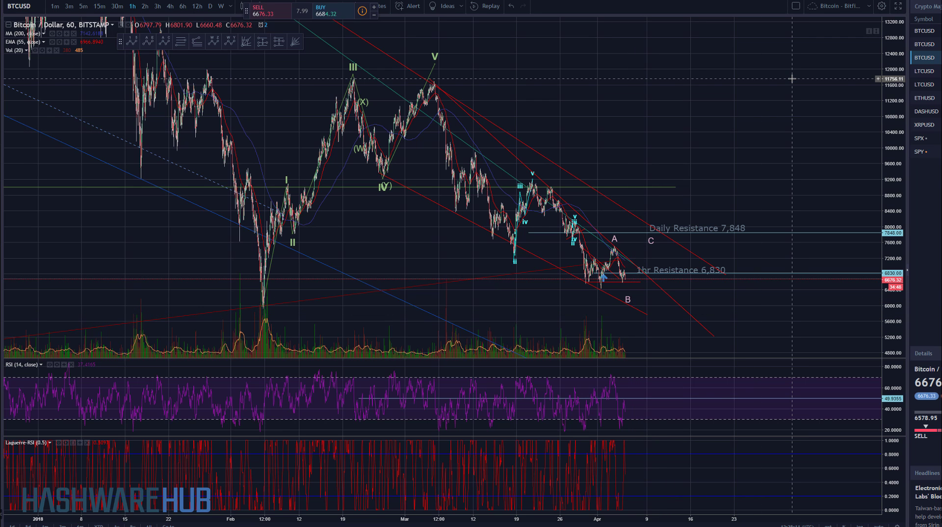
pyautogui.moveTo(864, 133); pyautogui.dragTo(717, 104)
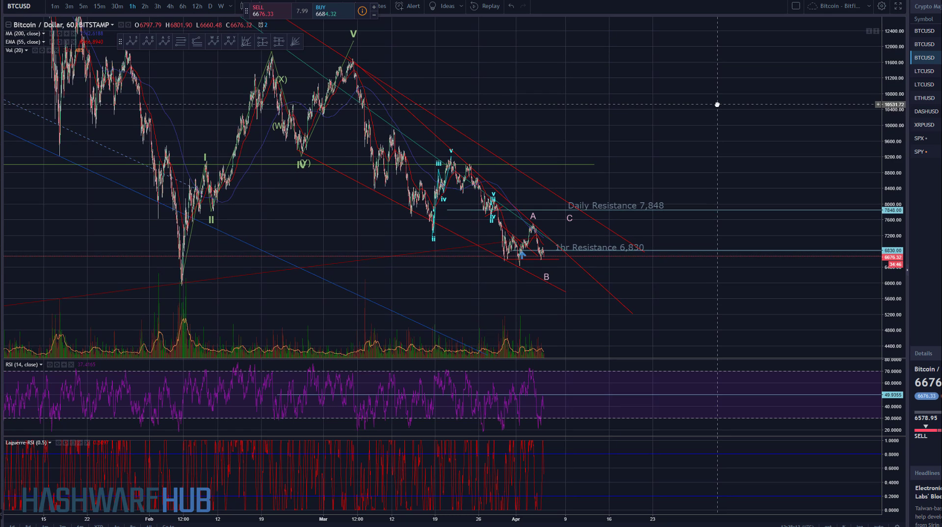
pyautogui.moveTo(709, 164); pyautogui.dragTo(775, 129)
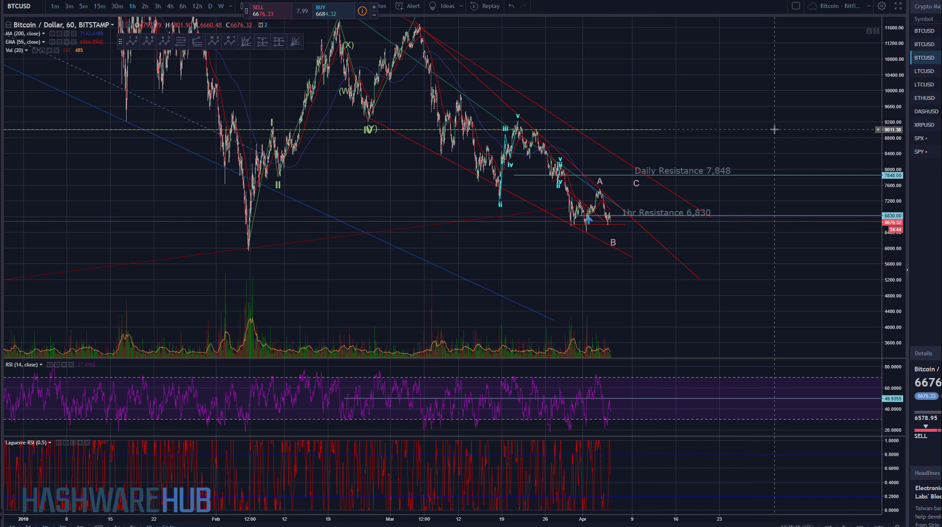
pyautogui.scroll(5, 879, 307)
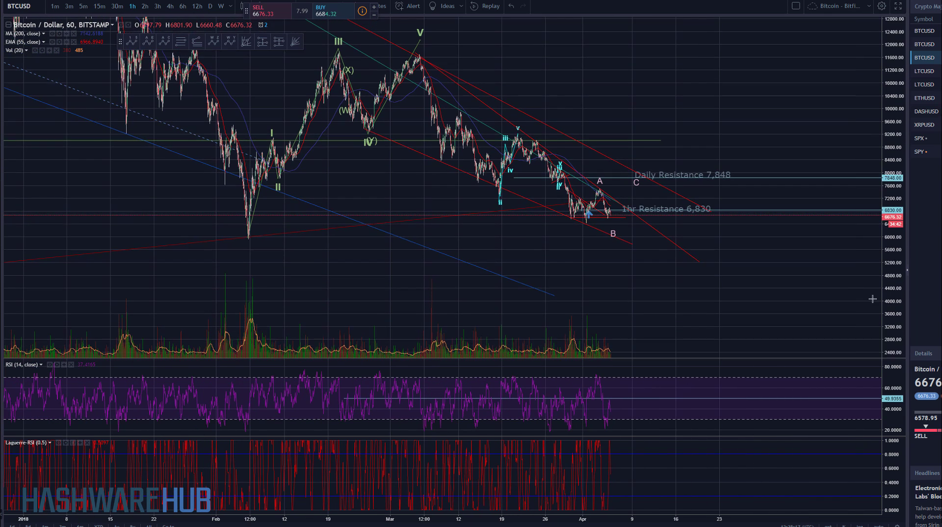
pyautogui.moveTo(472, 318); pyautogui.dragTo(670, 318)
pyautogui.moveTo(864, 318); pyautogui.dragTo(884, 201)
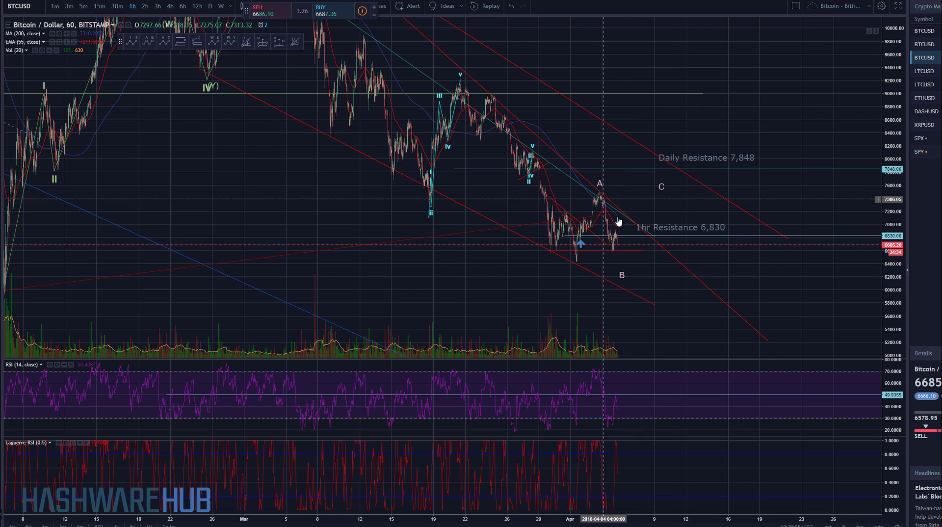
# Step: Drag the 0-A-B-C wave's C point slightly higher
pyautogui.click(621, 274)
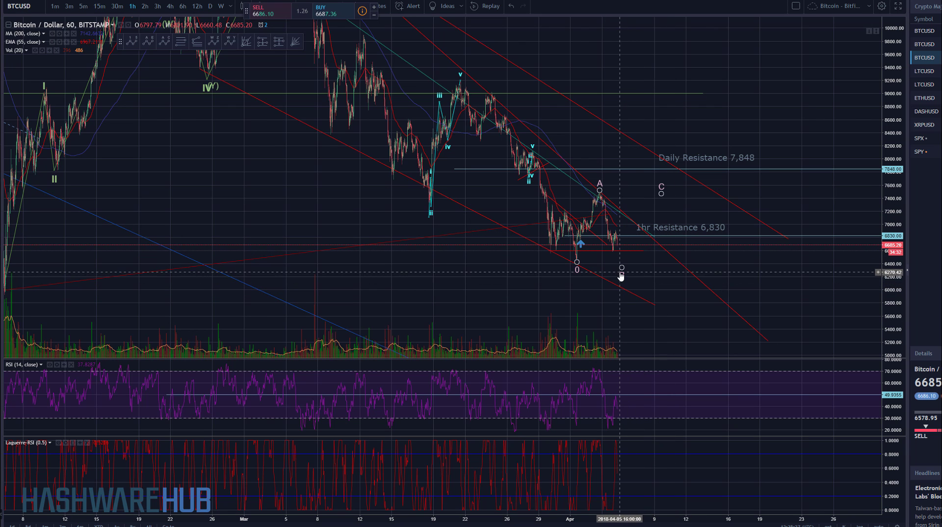
pyautogui.click(664, 185)
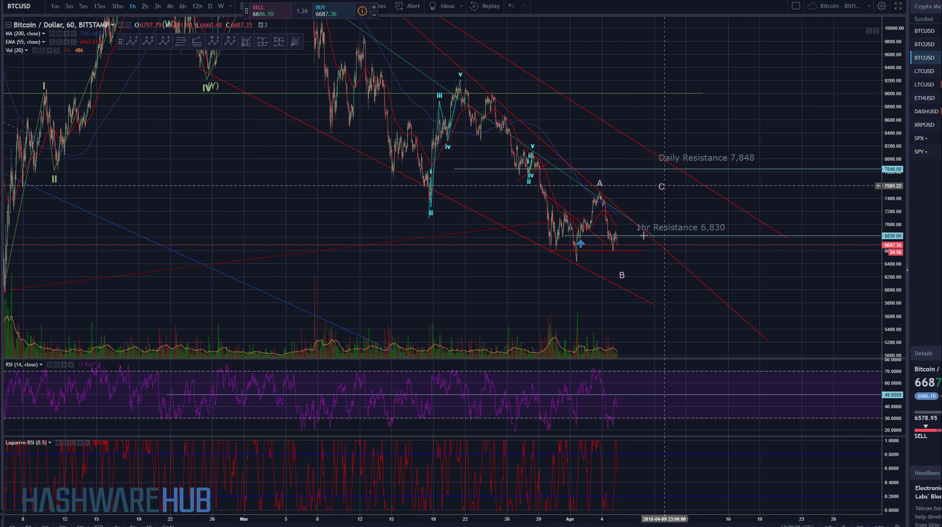
pyautogui.click(662, 191)
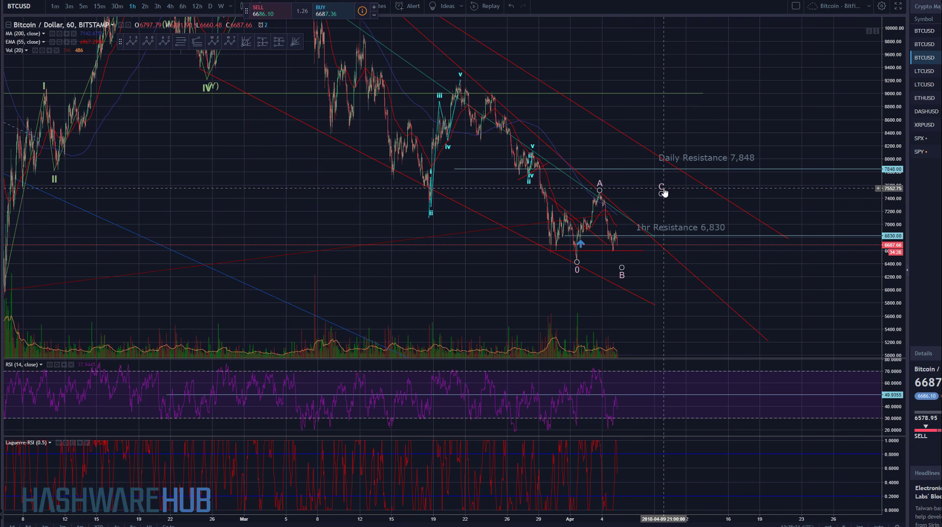
pyautogui.click(663, 191)
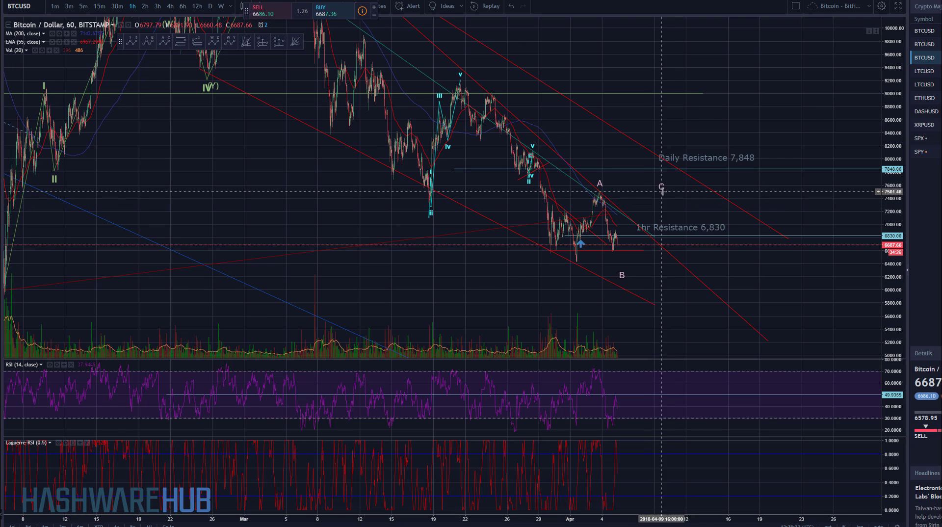
pyautogui.click(662, 191)
pyautogui.moveTo(662, 191)
pyautogui.mouseDown()
pyautogui.moveTo(676, 159)
pyautogui.moveTo(665, 222)
pyautogui.moveTo(672, 189)
pyautogui.mouseUp()
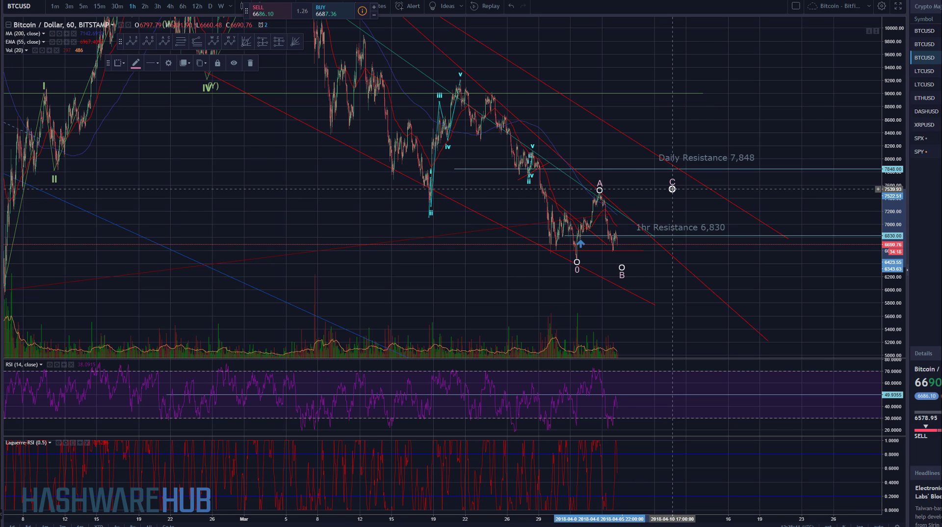
# Step: Zoom and pan the chart onto the late-March to early-April candles
pyautogui.scroll(-3, 672, 189)
pyautogui.moveTo(599, 288); pyautogui.dragTo(539, 271)
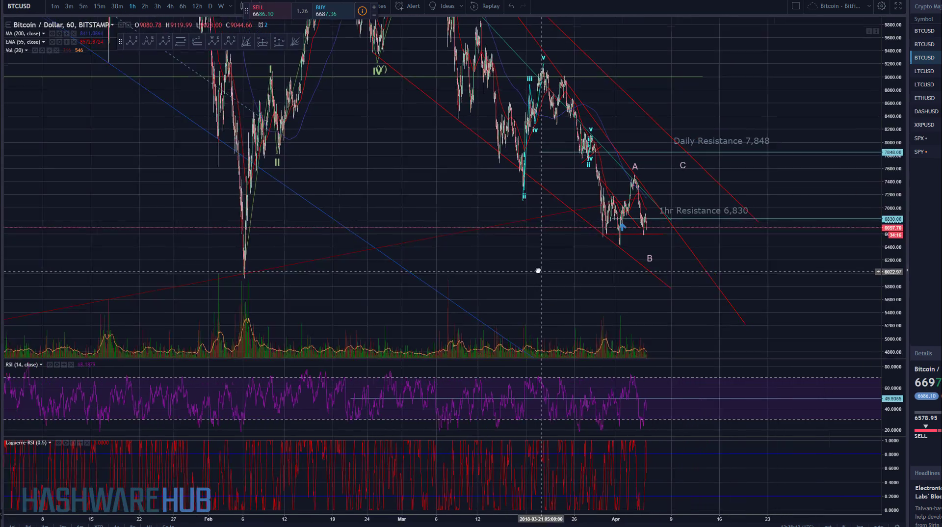
pyautogui.moveTo(890, 231); pyautogui.dragTo(878, 290)
pyautogui.moveTo(878, 256); pyautogui.dragTo(878, 215)
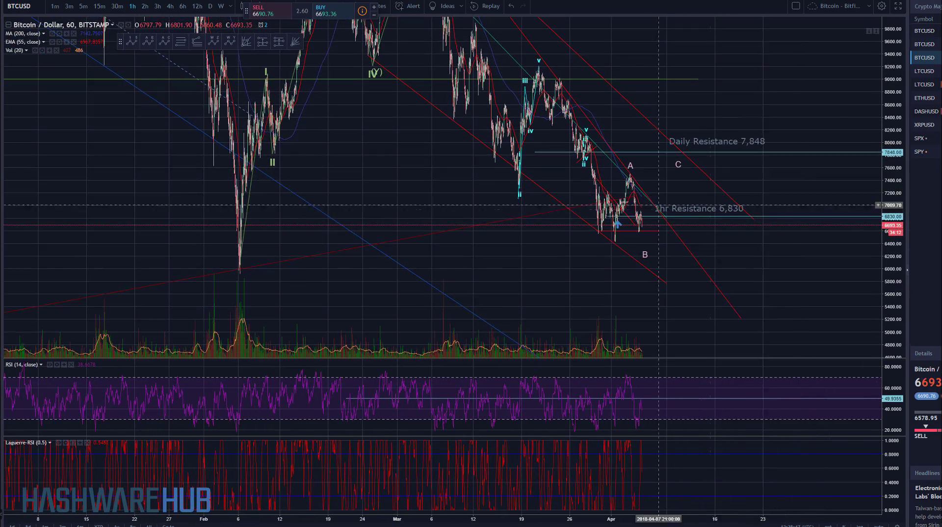
pyautogui.scroll(3, 596, 242)
pyautogui.moveTo(366, 278); pyautogui.dragTo(627, 286)
pyautogui.scroll(3, 626, 286)
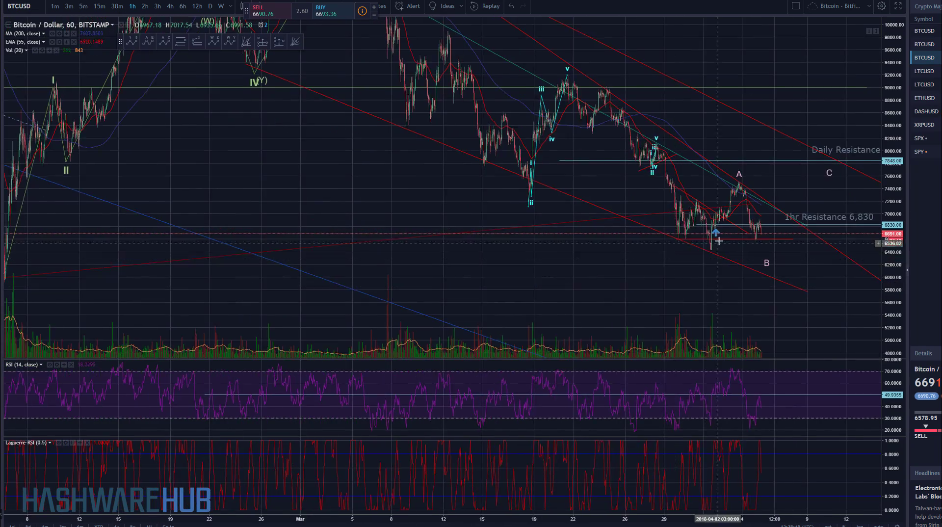
pyautogui.moveTo(888, 307); pyautogui.dragTo(805, 271)
pyautogui.moveTo(774, 313); pyautogui.dragTo(736, 282)
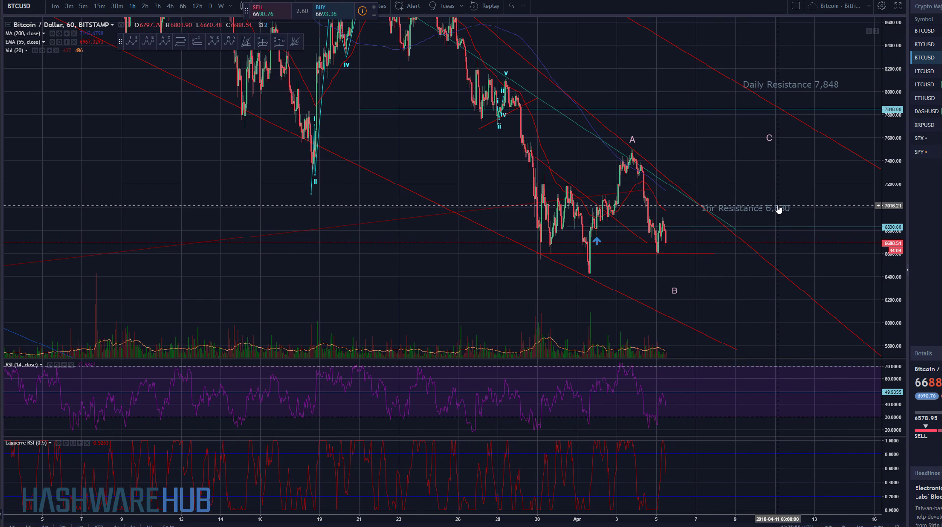
# Step: Drag the correction wave's B point down to about 6,200, below the recent low
pyautogui.click(655, 254)
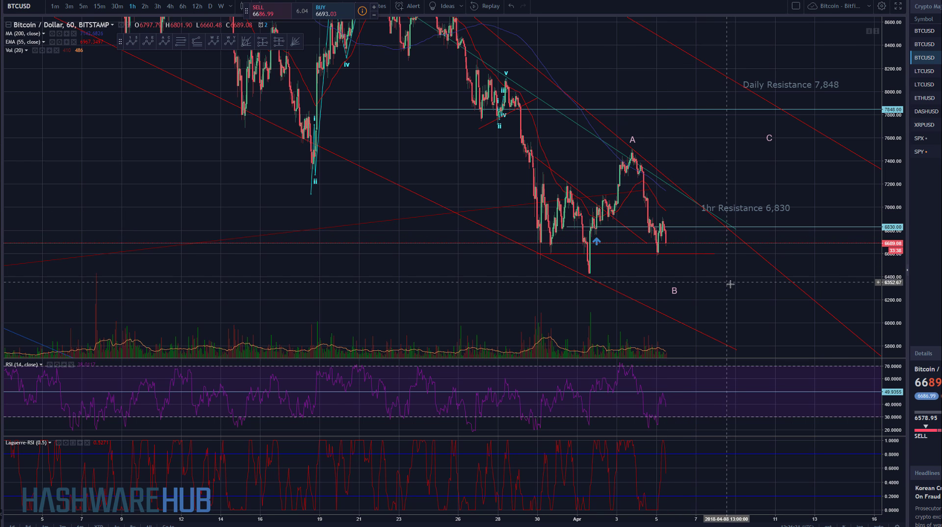
pyautogui.moveTo(727, 282); pyautogui.dragTo(719, 280)
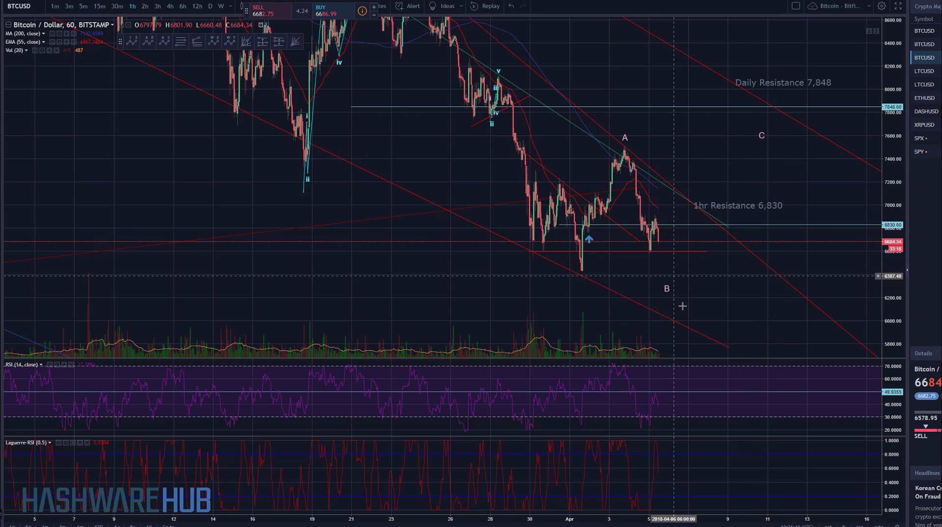
pyautogui.moveTo(718, 303); pyautogui.dragTo(663, 240)
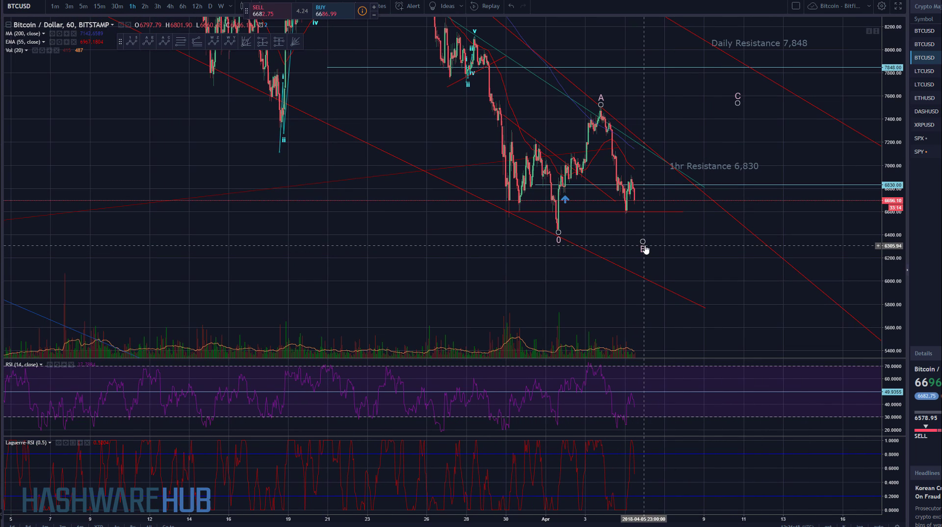
pyautogui.click(643, 242)
pyautogui.moveTo(644, 242)
pyautogui.mouseDown()
pyautogui.moveTo(643, 274)
pyautogui.moveTo(643, 248)
pyautogui.mouseUp()
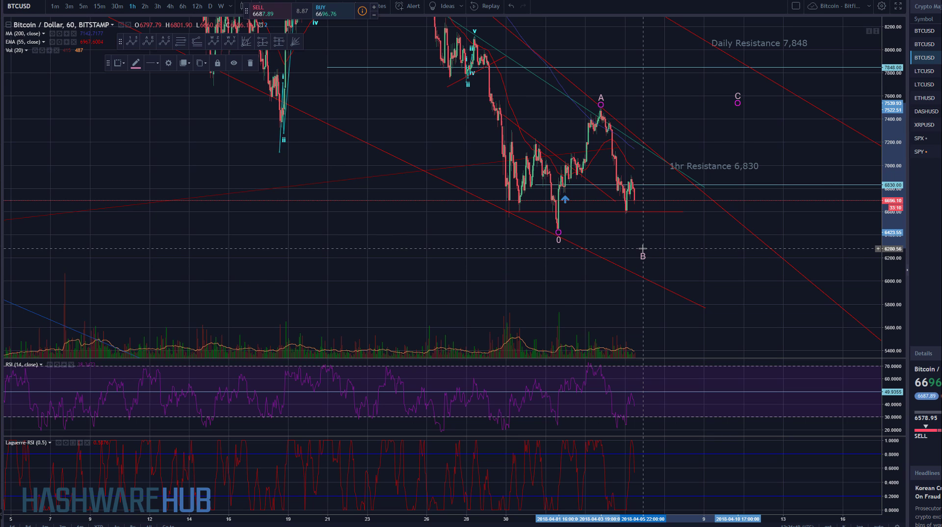
pyautogui.moveTo(702, 269)
pyautogui.mouseDown()
pyautogui.moveTo(680, 248)
pyautogui.moveTo(701, 269)
pyautogui.mouseUp()
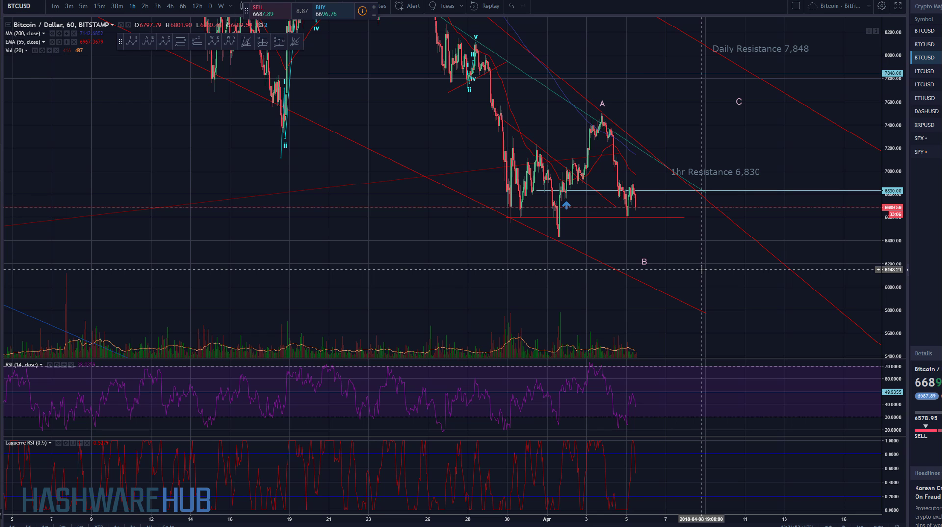
# Step: Place a trend-based Fib extension on the A peak, recent low and ~6,906, reaching 5,981.41
pyautogui.click(196, 42)
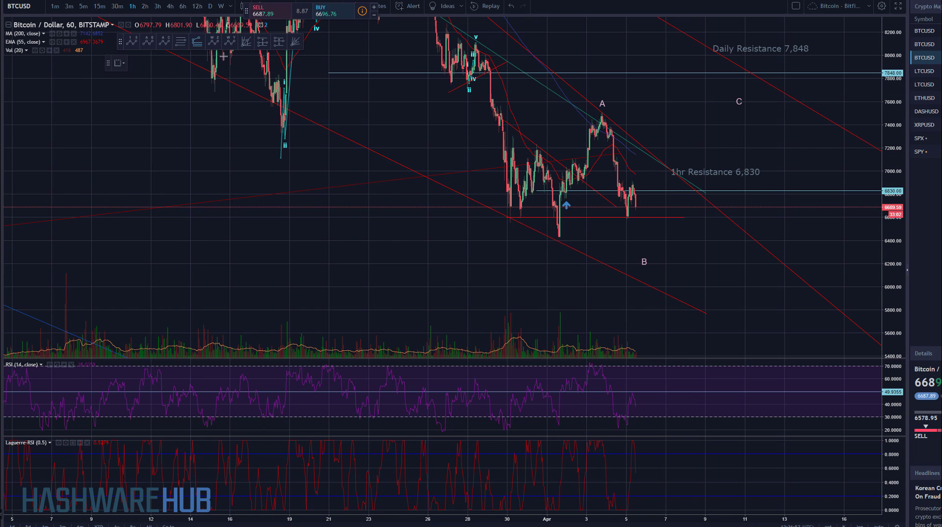
pyautogui.click(601, 114)
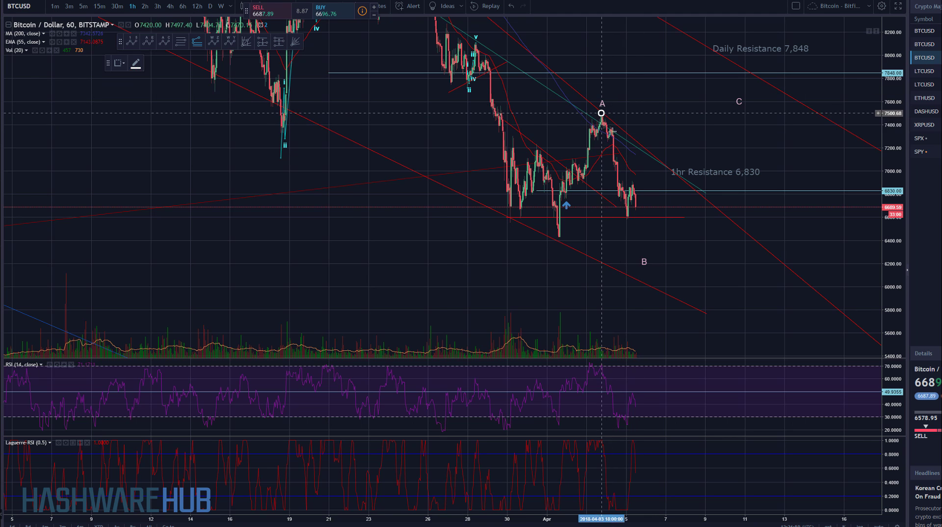
pyautogui.click(627, 220)
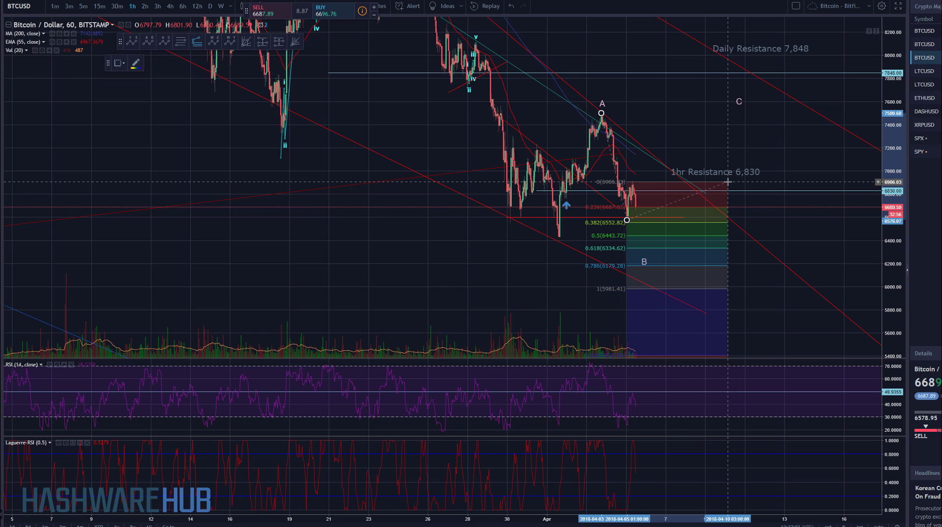
pyautogui.click(728, 182)
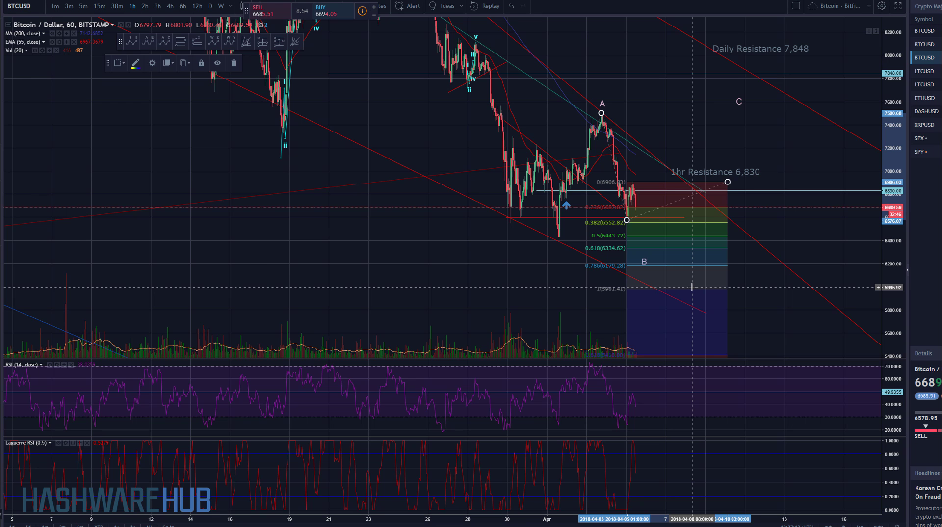
pyautogui.scroll(-5, 691, 287)
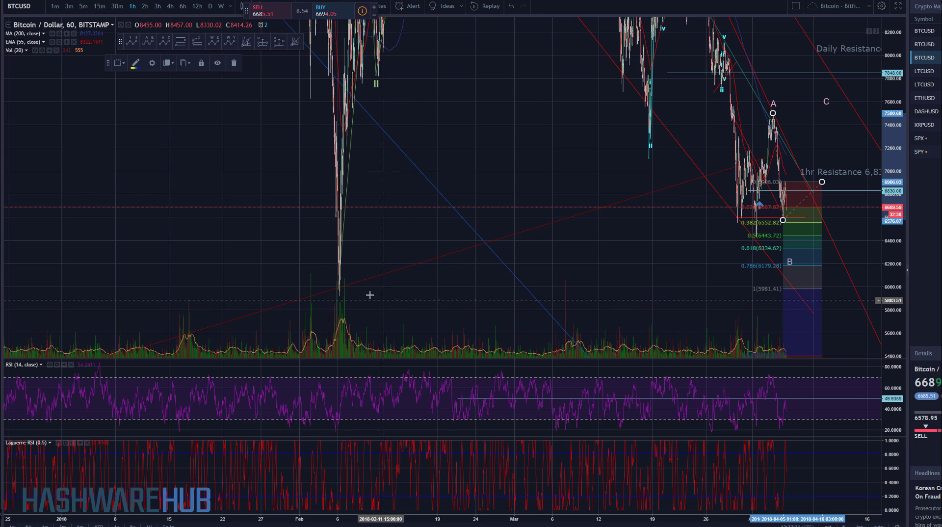
pyautogui.scroll(5, 607, 285)
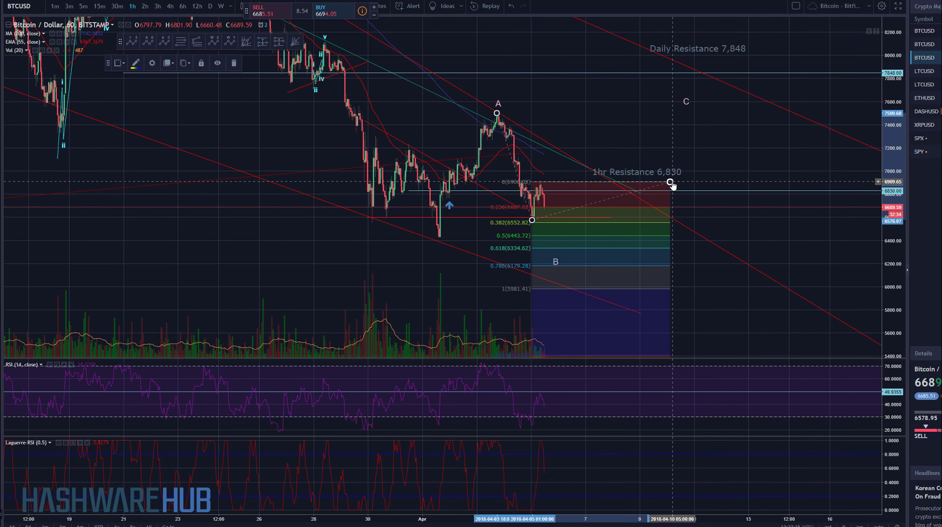
# Step: Delete the Fibonacci extension and lengthen the red lower trend line down-right past B
pyautogui.press('Delete')
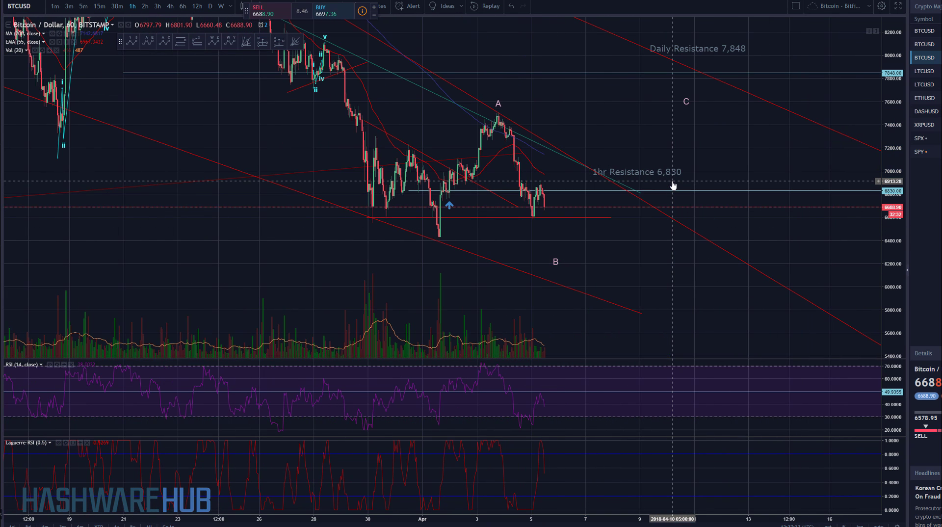
pyautogui.scroll(-3, 673, 185)
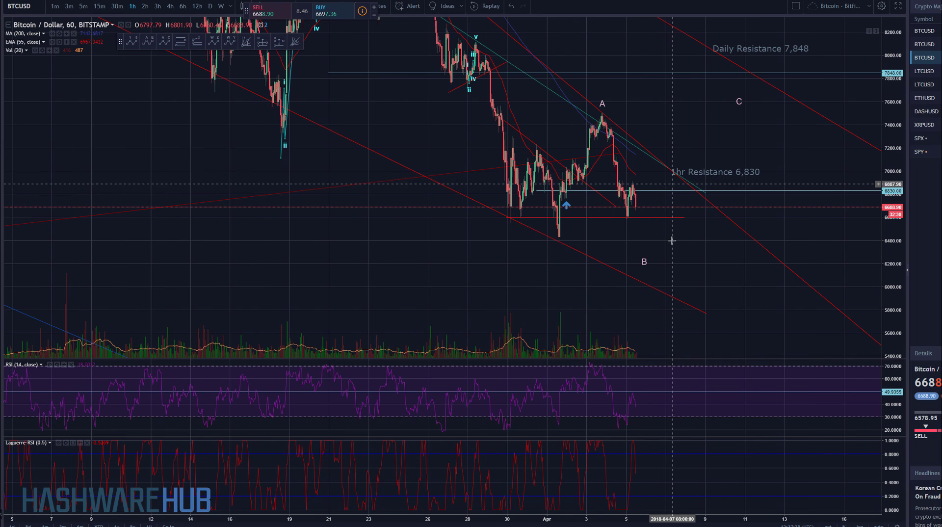
pyautogui.moveTo(675, 250); pyautogui.dragTo(658, 274)
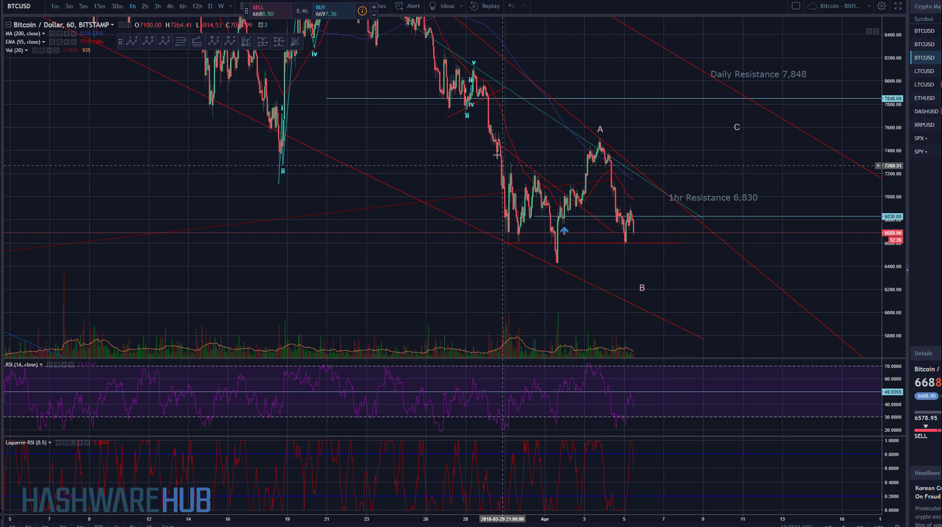
pyautogui.click(615, 235)
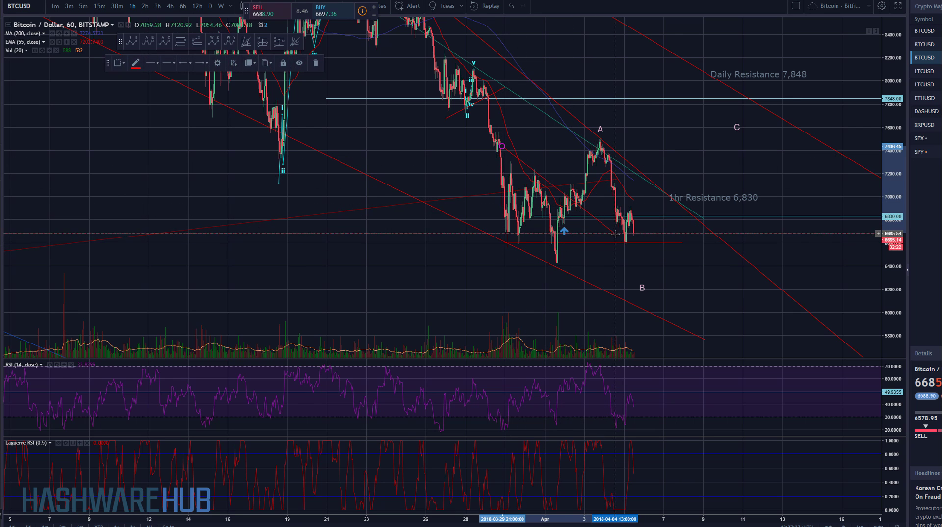
pyautogui.moveTo(632, 251); pyautogui.dragTo(671, 277)
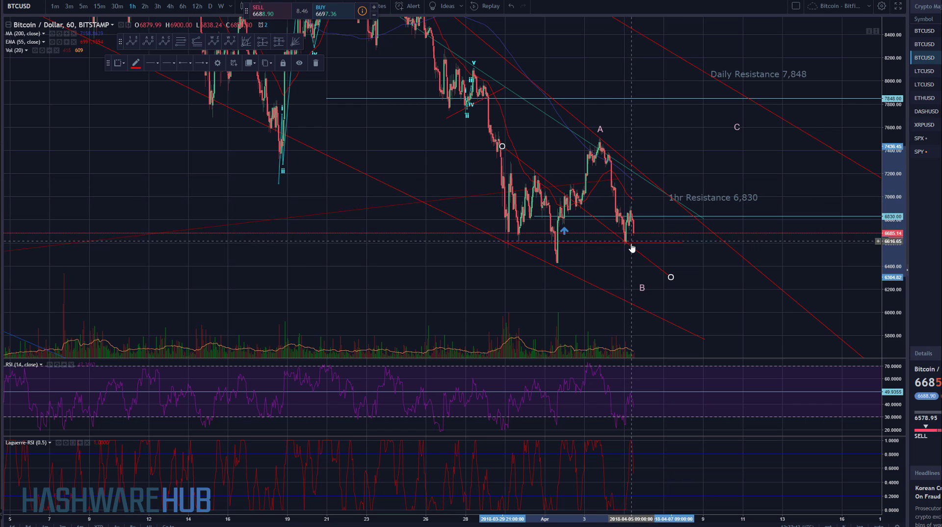
pyautogui.click(624, 243)
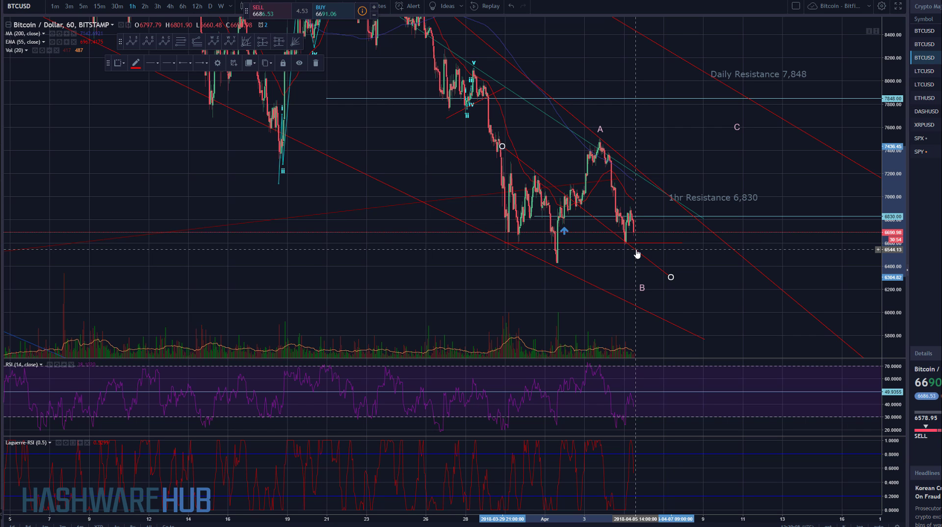
pyautogui.moveTo(728, 276)
pyautogui.mouseDown()
pyautogui.moveTo(729, 292)
pyautogui.moveTo(713, 282)
pyautogui.mouseUp()
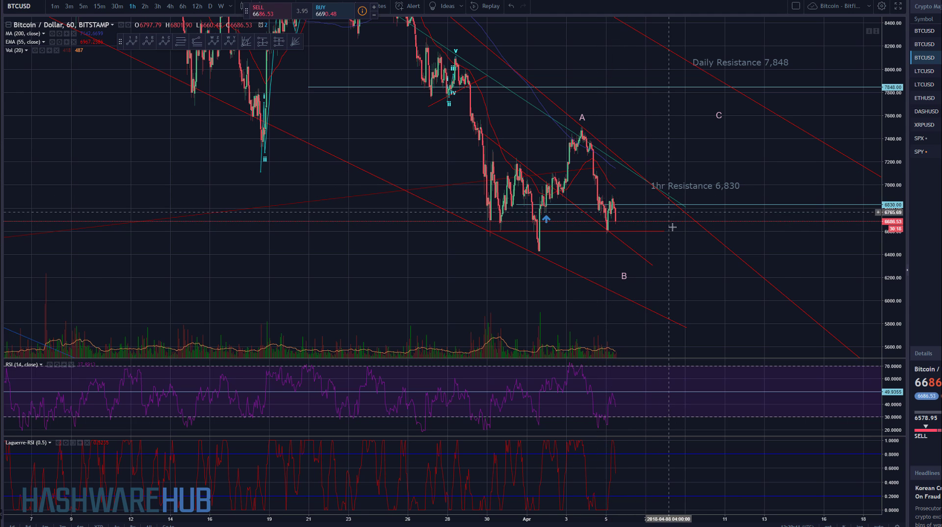
# Step: Extend the horizontal red support line under the recent lows further right into the future
pyautogui.moveTo(670, 227); pyautogui.dragTo(673, 272)
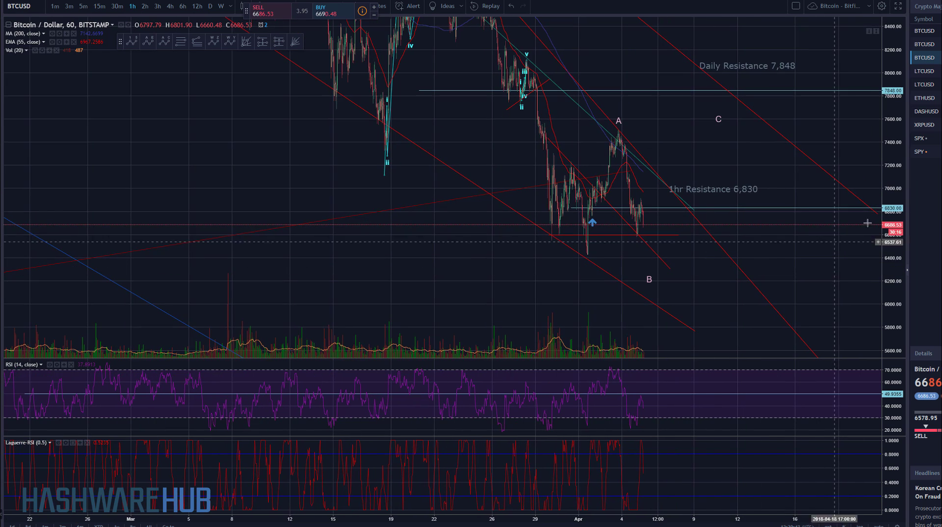
pyautogui.moveTo(886, 220); pyautogui.dragTo(886, 256)
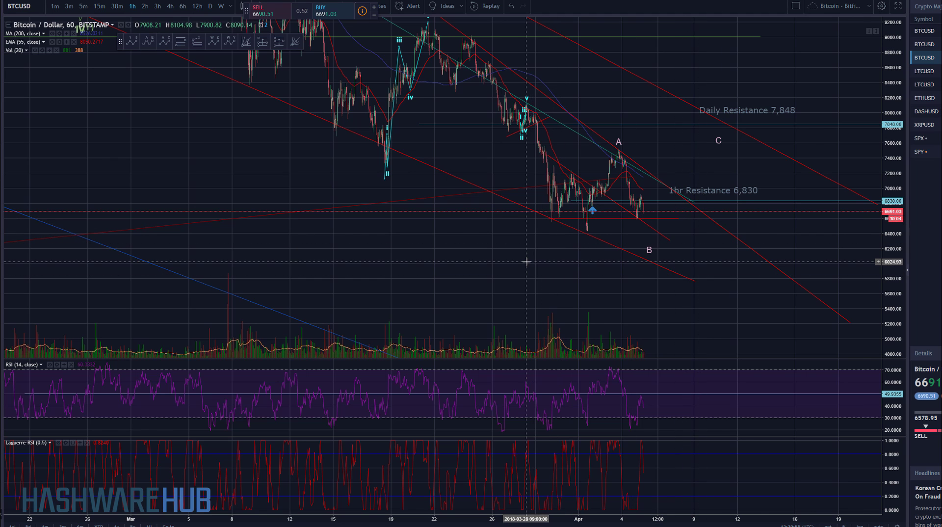
pyautogui.moveTo(525, 256); pyautogui.dragTo(489, 260)
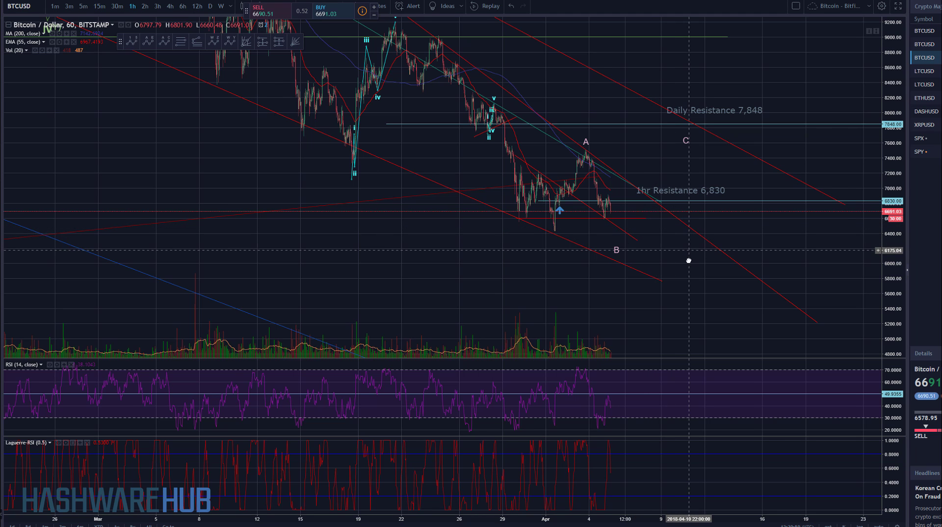
pyautogui.moveTo(689, 255); pyautogui.dragTo(688, 266)
pyautogui.click(644, 231)
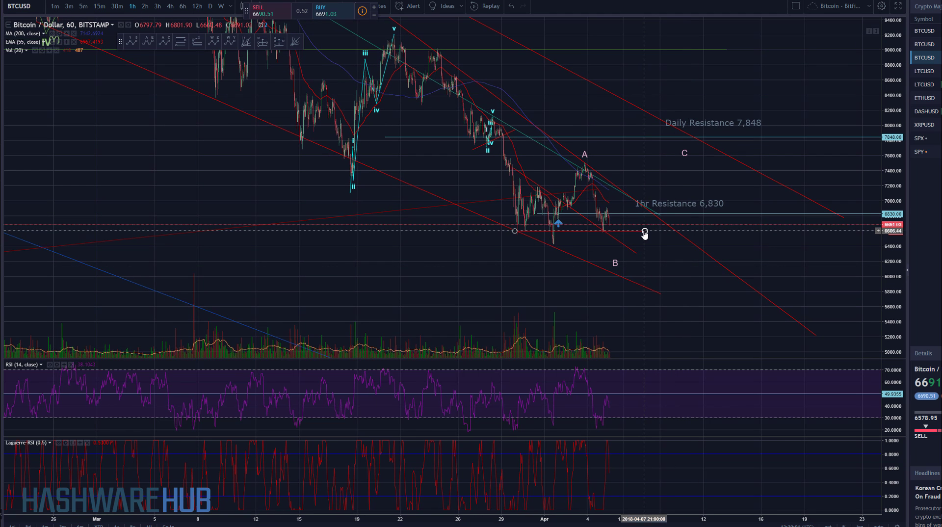
pyautogui.moveTo(644, 234); pyautogui.dragTo(679, 231)
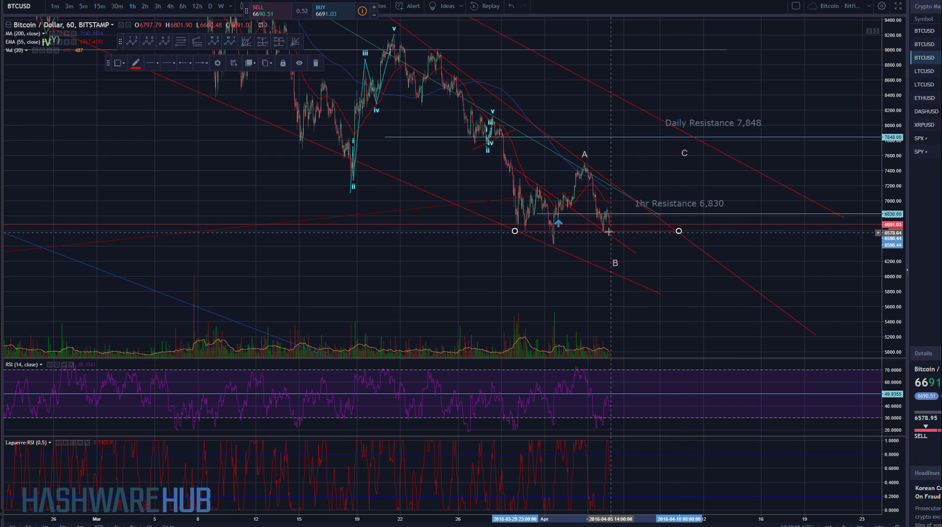
pyautogui.scroll(3, 605, 221)
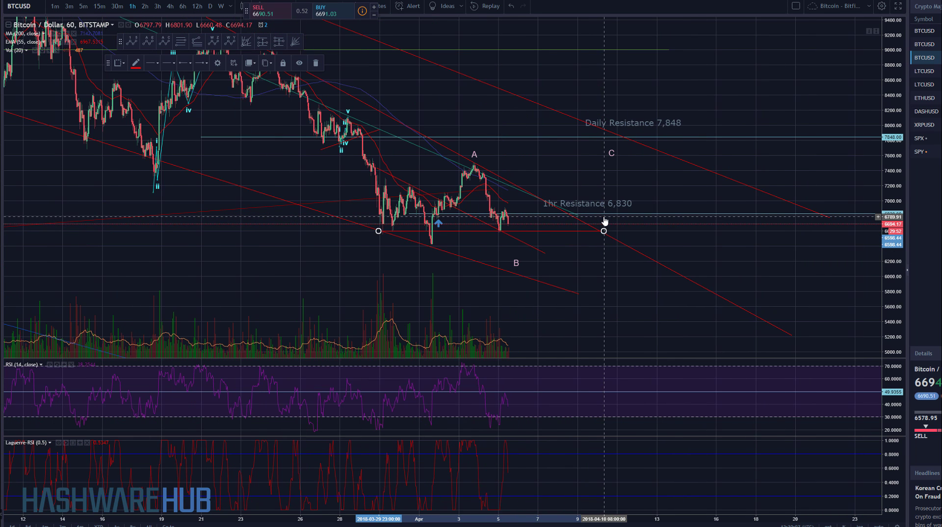
pyautogui.moveTo(591, 252); pyautogui.dragTo(631, 277)
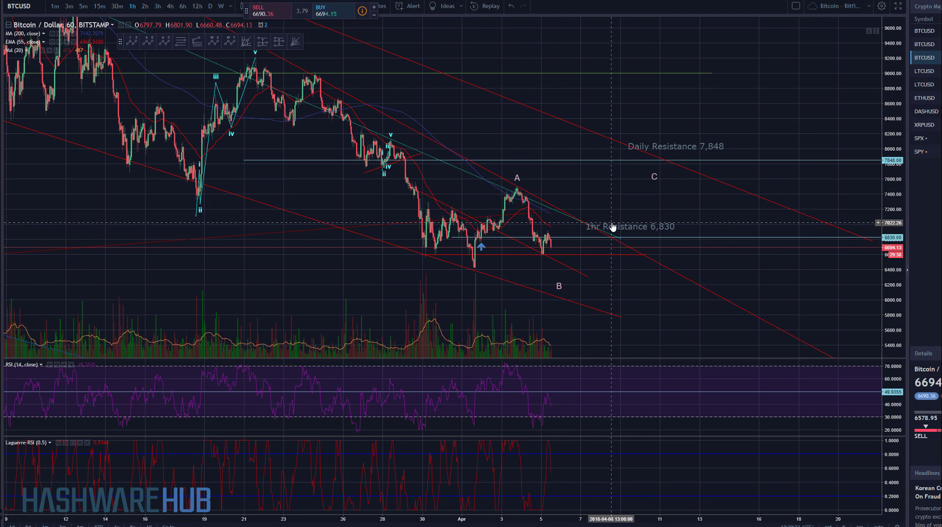
# Step: Zoom out and extend the rising red trend line up-right past A toward C
pyautogui.scroll(-3, 617, 243)
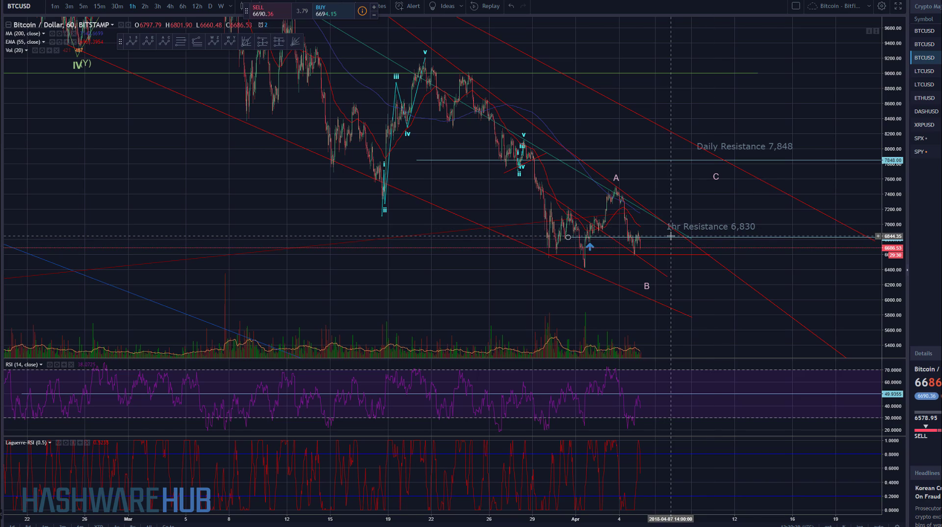
pyautogui.scroll(-4, 670, 240)
pyautogui.scroll(-3, 568, 288)
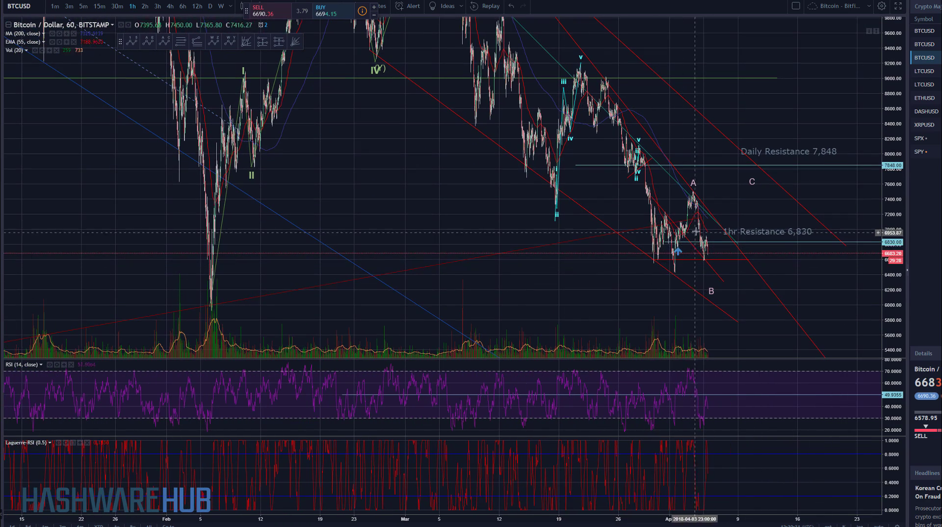
pyautogui.scroll(-1, 456, 292)
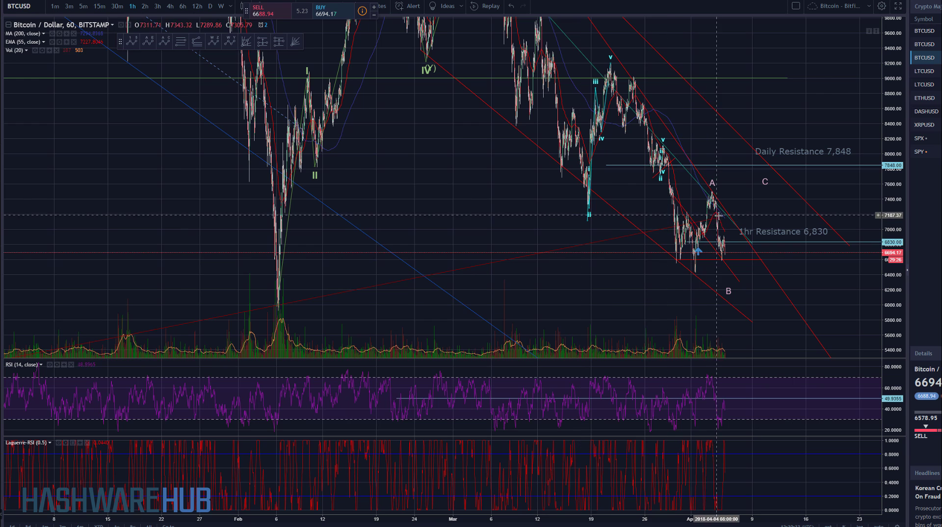
pyautogui.click(719, 219)
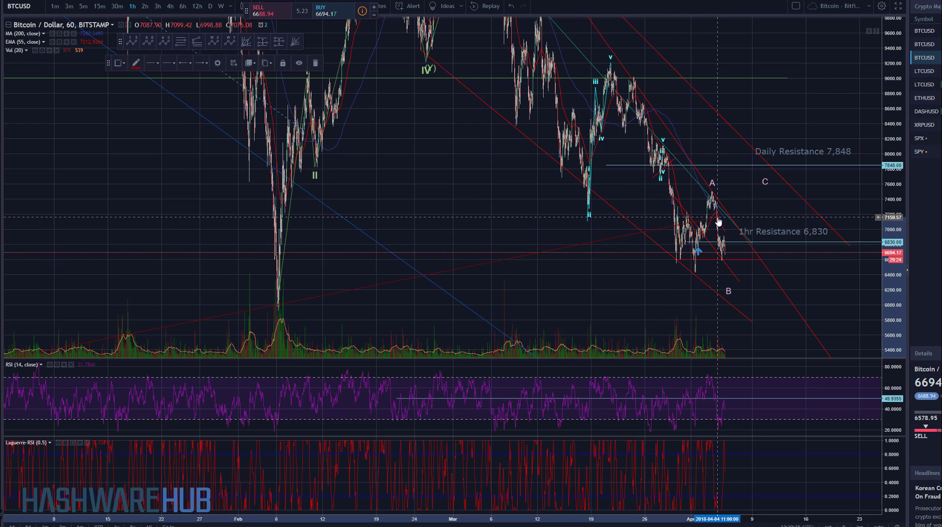
pyautogui.moveTo(747, 210); pyautogui.dragTo(803, 199)
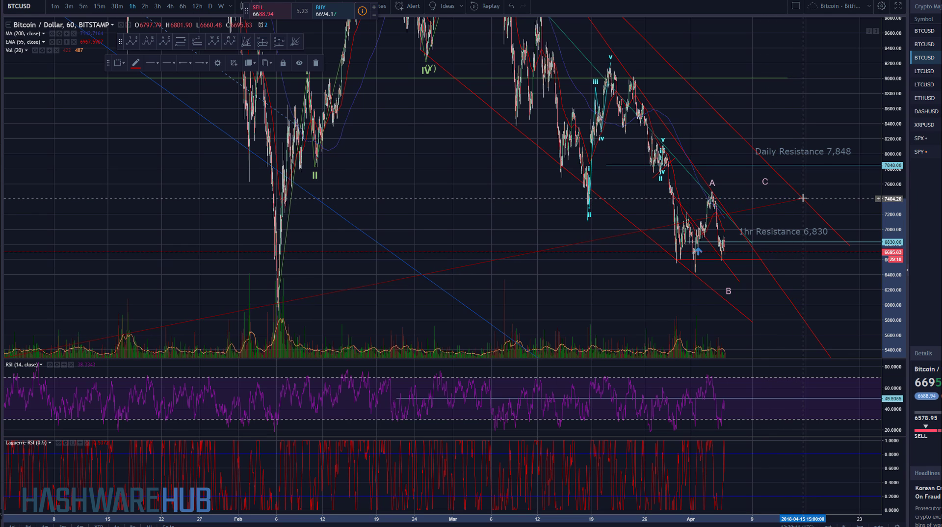
# Step: Nudge the ABC pattern's C point to around 7,550, just below the 7,848 resistance
pyautogui.moveTo(829, 293); pyautogui.dragTo(800, 287)
pyautogui.scroll(3, 685, 275)
pyautogui.moveTo(536, 298); pyautogui.dragTo(643, 301)
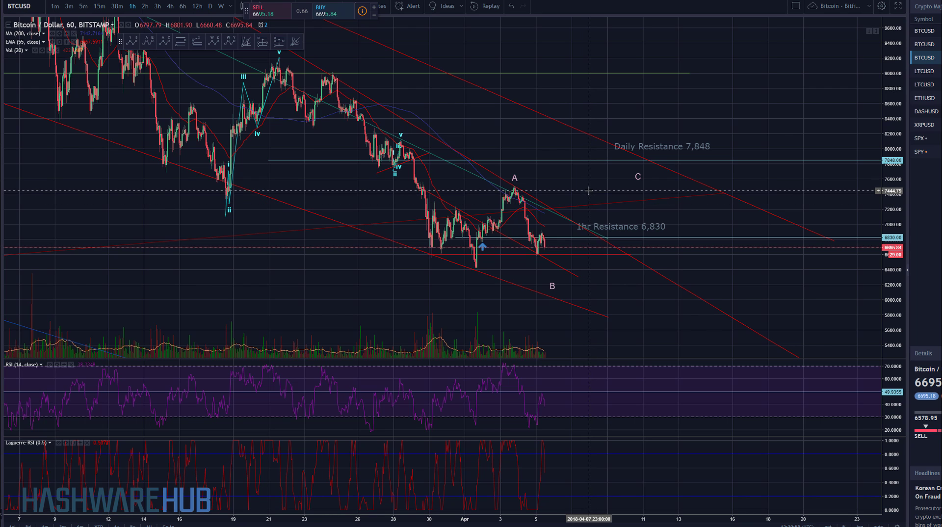
pyautogui.moveTo(637, 182)
pyautogui.mouseDown()
pyautogui.moveTo(640, 208)
pyautogui.moveTo(637, 182)
pyautogui.mouseUp()
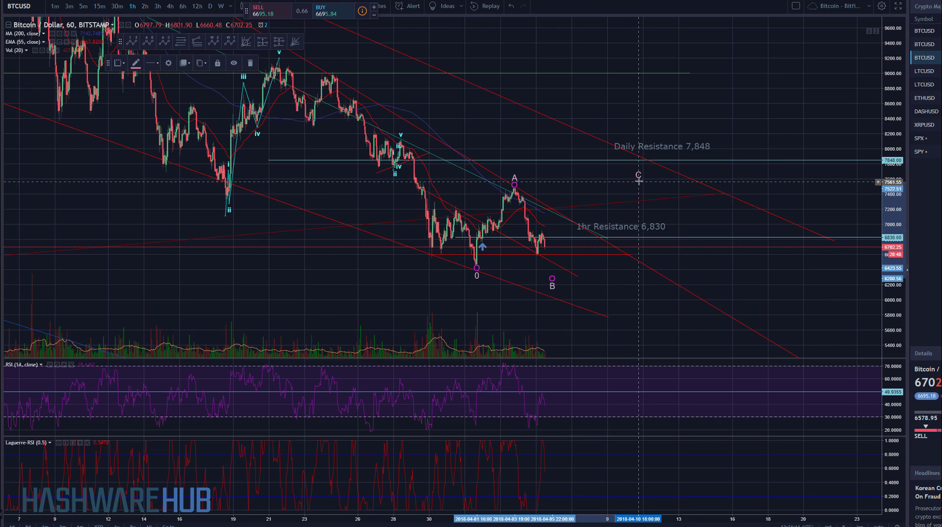
pyautogui.click(639, 180)
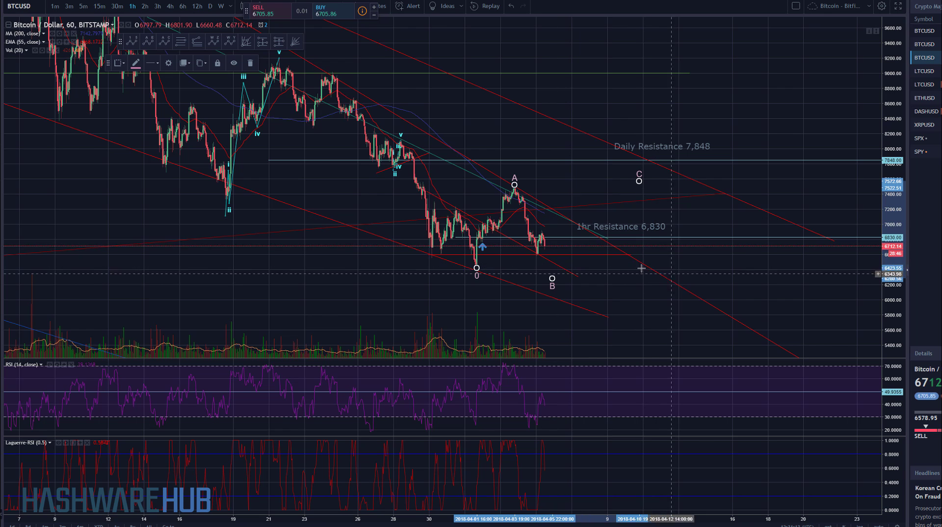
pyautogui.moveTo(709, 115); pyautogui.dragTo(711, 176)
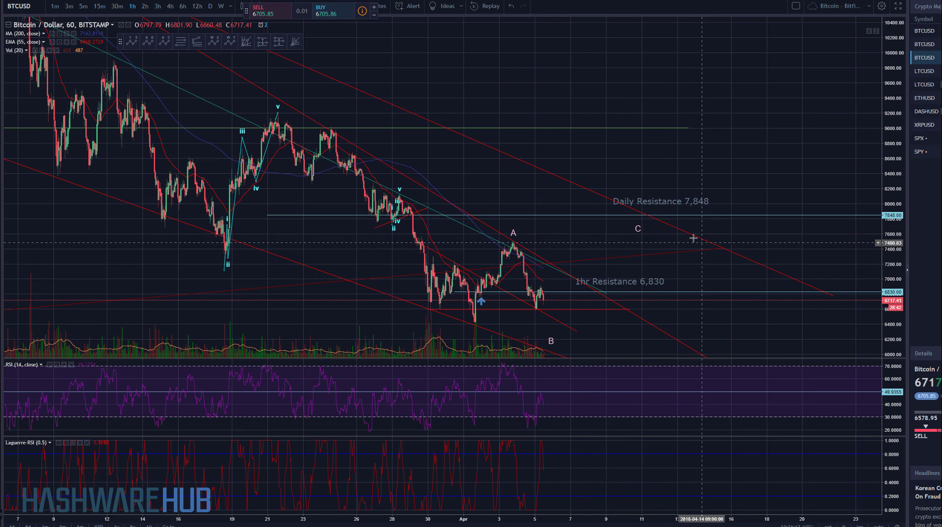
pyautogui.moveTo(695, 255); pyautogui.dragTo(691, 194)
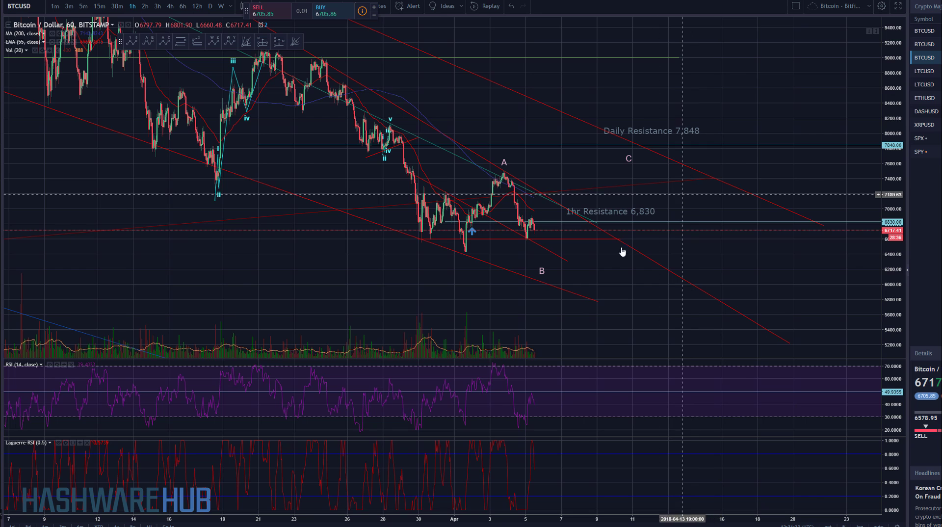
pyautogui.moveTo(628, 313); pyautogui.dragTo(616, 289)
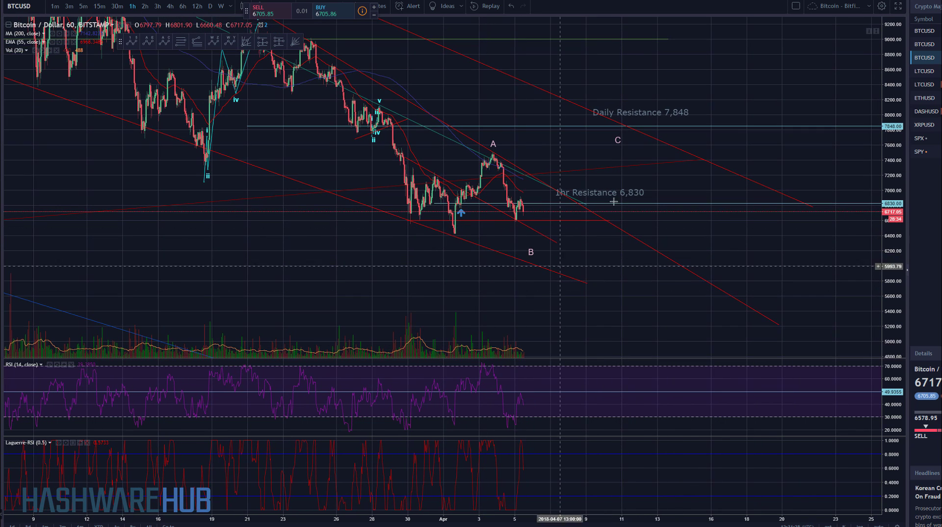
pyautogui.moveTo(650, 310); pyautogui.dragTo(683, 301)
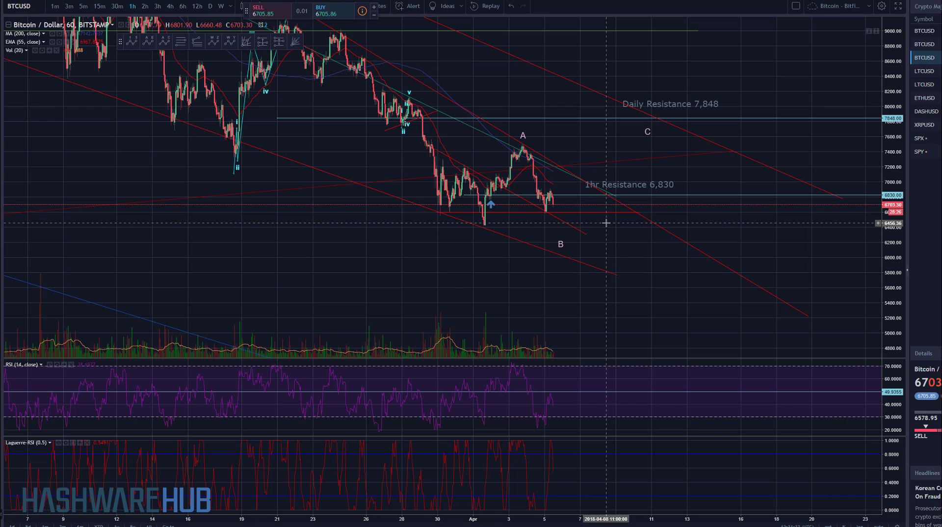
pyautogui.click(556, 214)
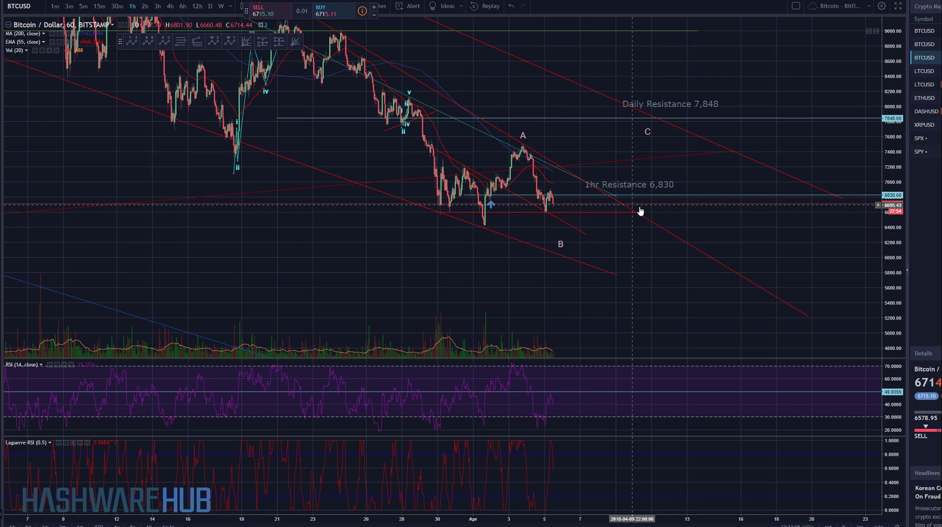
pyautogui.moveTo(625, 238); pyautogui.dragTo(677, 230)
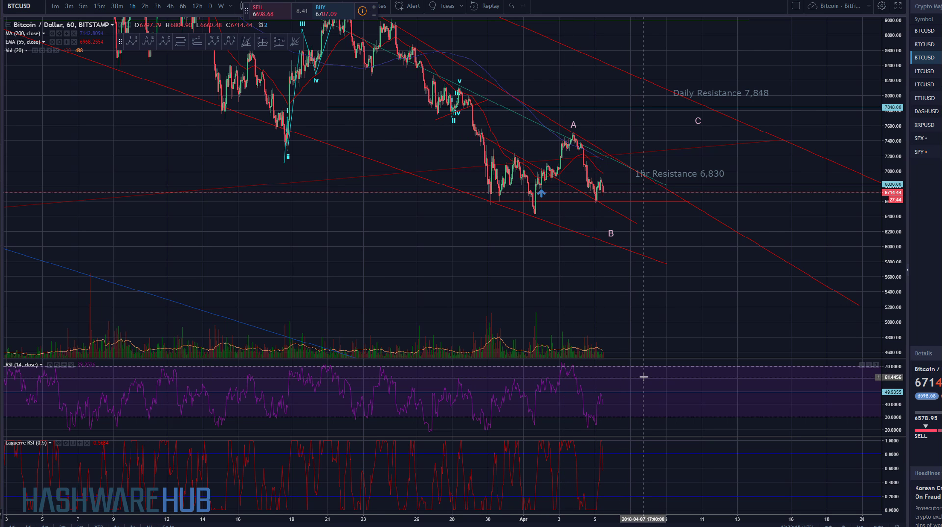
pyautogui.moveTo(613, 303); pyautogui.dragTo(635, 292)
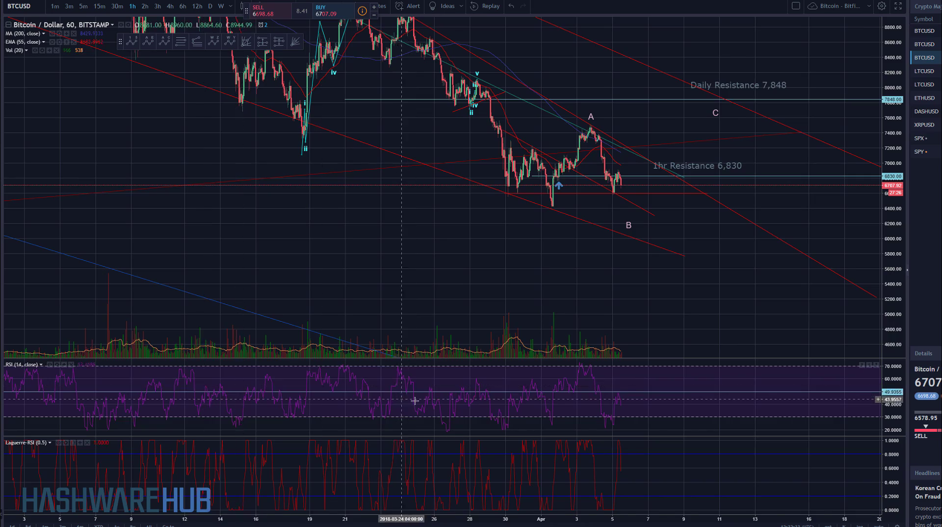
pyautogui.scroll(-5, 634, 401)
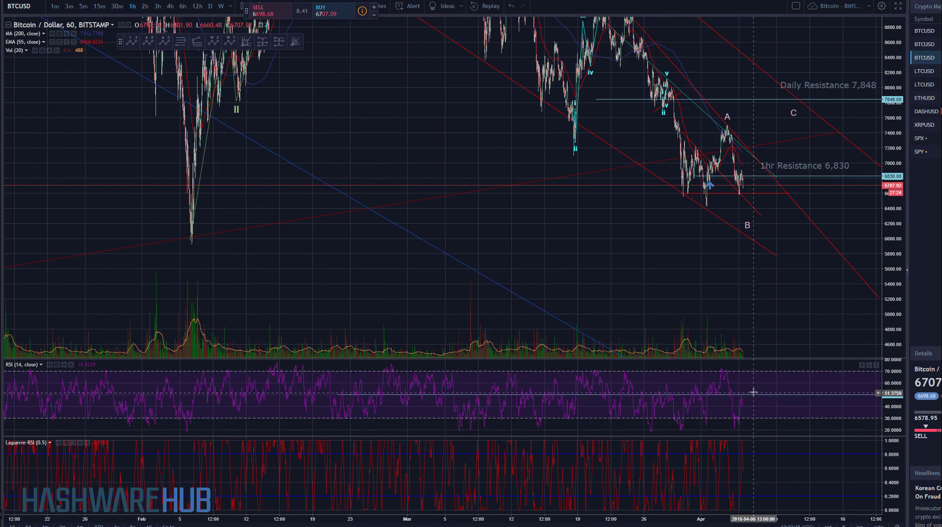
pyautogui.scroll(4, 712, 396)
pyautogui.scroll(3, 711, 396)
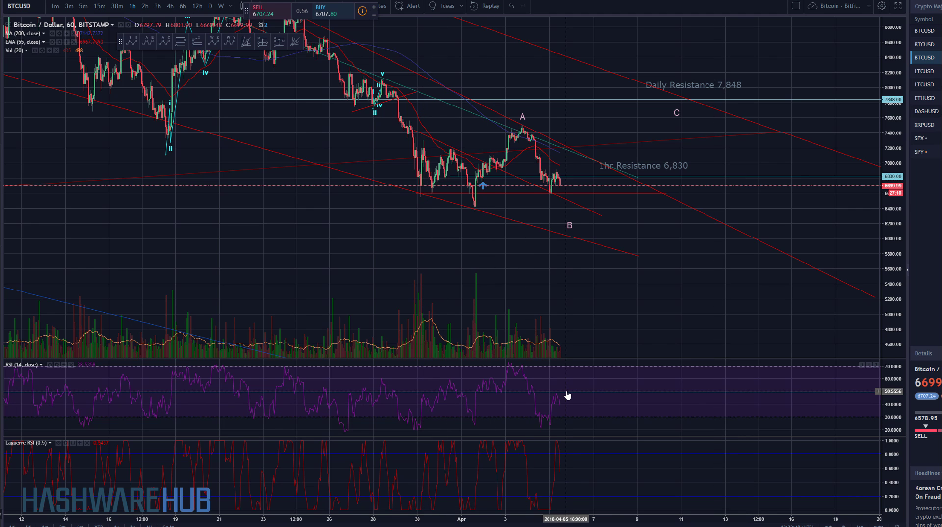
pyautogui.scroll(-1, 606, 406)
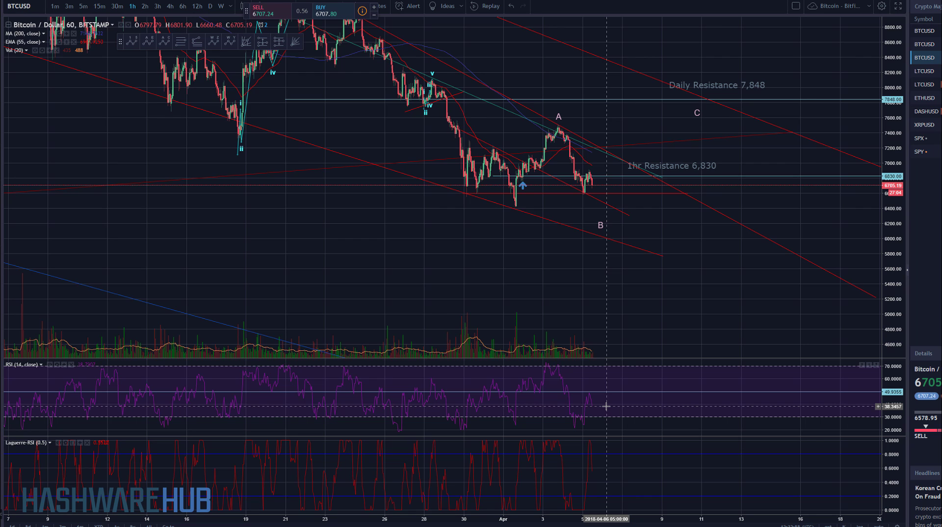
pyautogui.scroll(1, 607, 406)
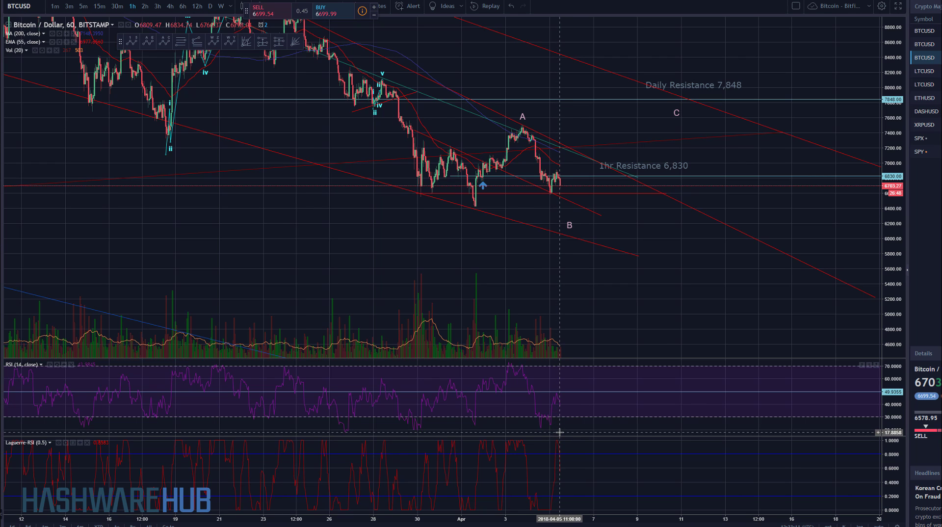
pyautogui.scroll(5, 559, 433)
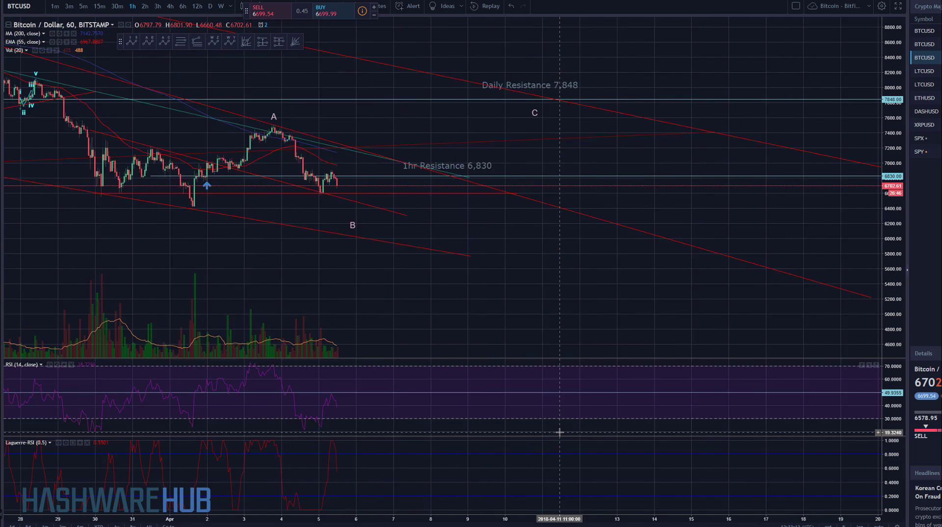
pyautogui.moveTo(288, 479); pyautogui.dragTo(817, 450)
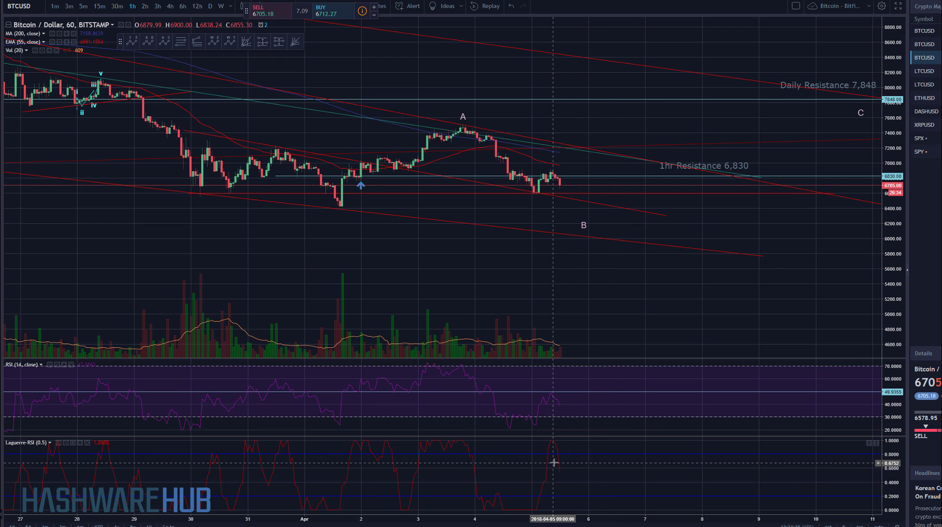
pyautogui.scroll(-2, 554, 461)
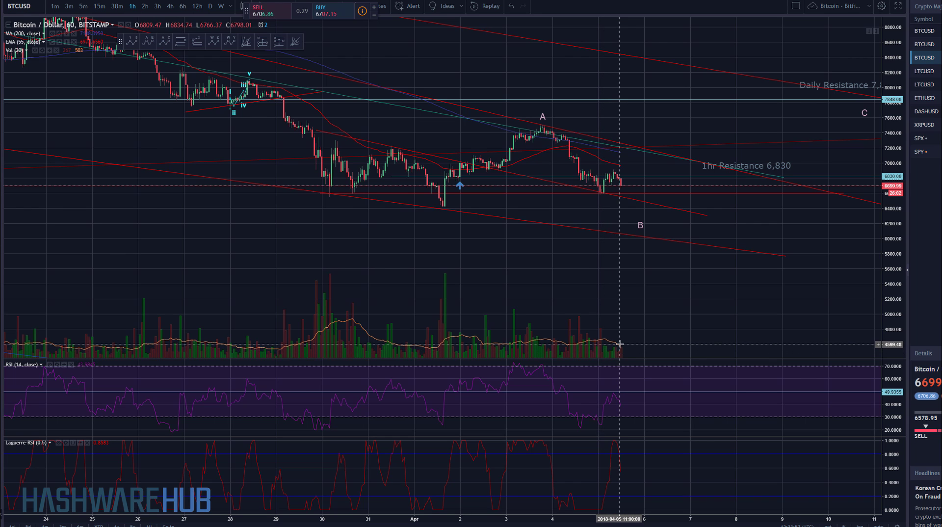
pyautogui.scroll(-4, 620, 343)
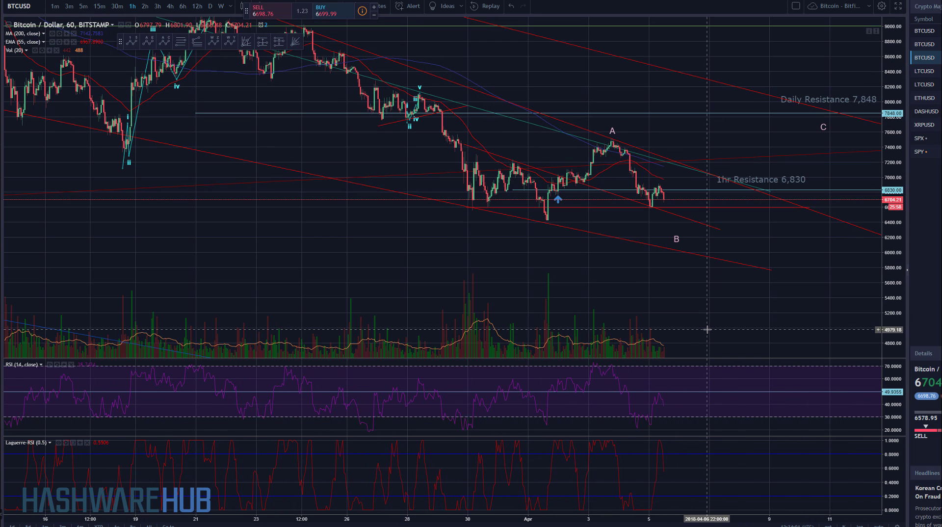
# Step: Remove the Laguerre RSI pane and add On Balance Volume from the Favorites indicators
pyautogui.click(88, 444)
pyautogui.rightClick(231, 301)
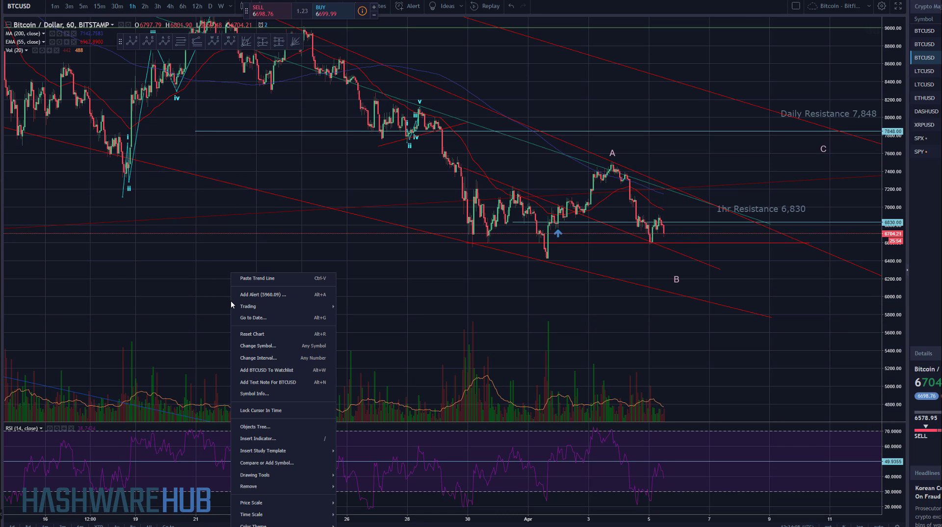
pyautogui.click(313, 439)
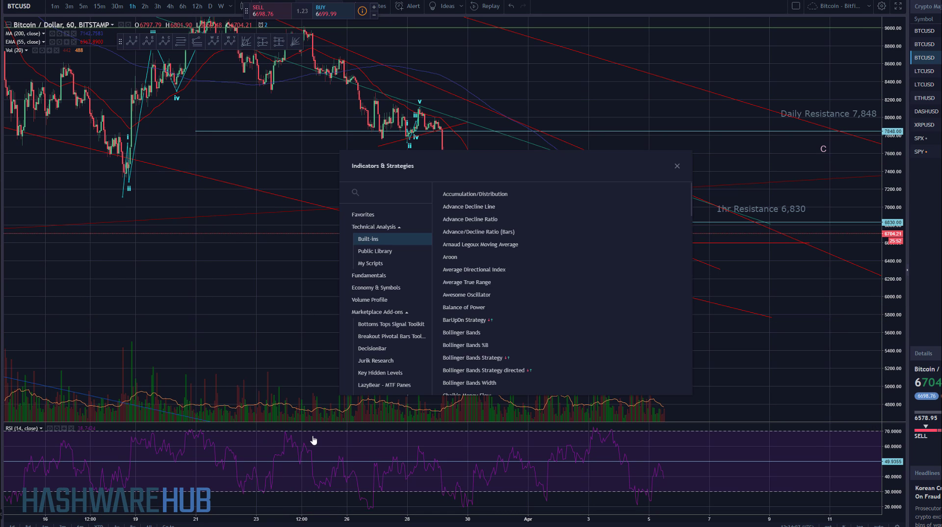
pyautogui.click(375, 215)
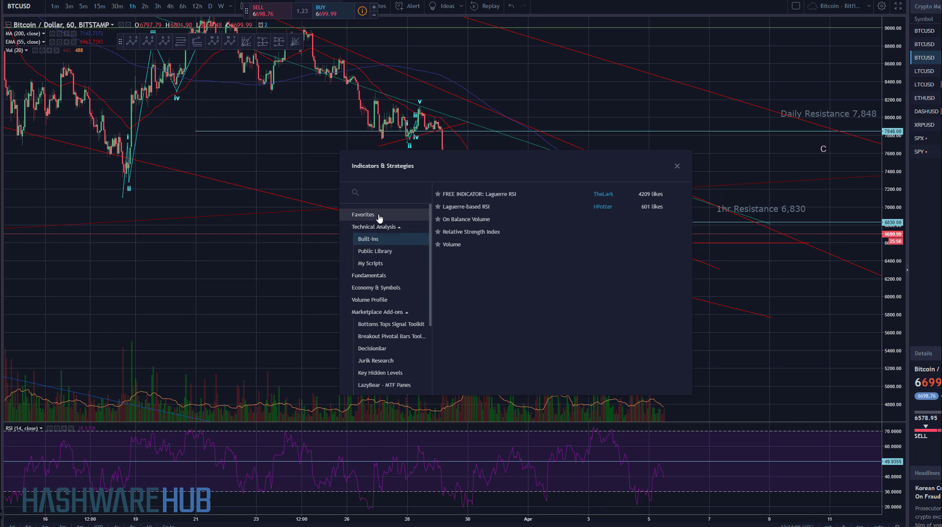
pyautogui.click(466, 220)
pyautogui.click(735, 331)
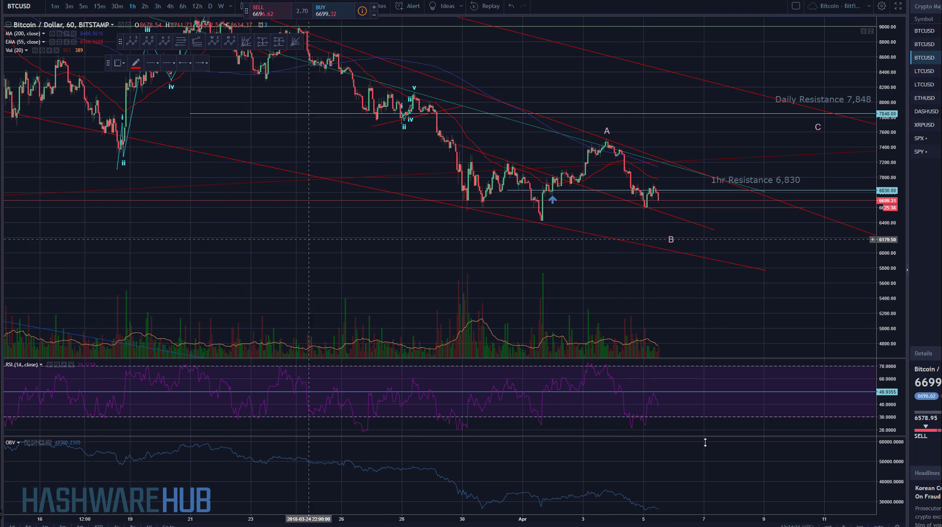
# Step: Trace the OBV decline with a trend line from the April 4 high to the latest low
pyautogui.click(613, 489)
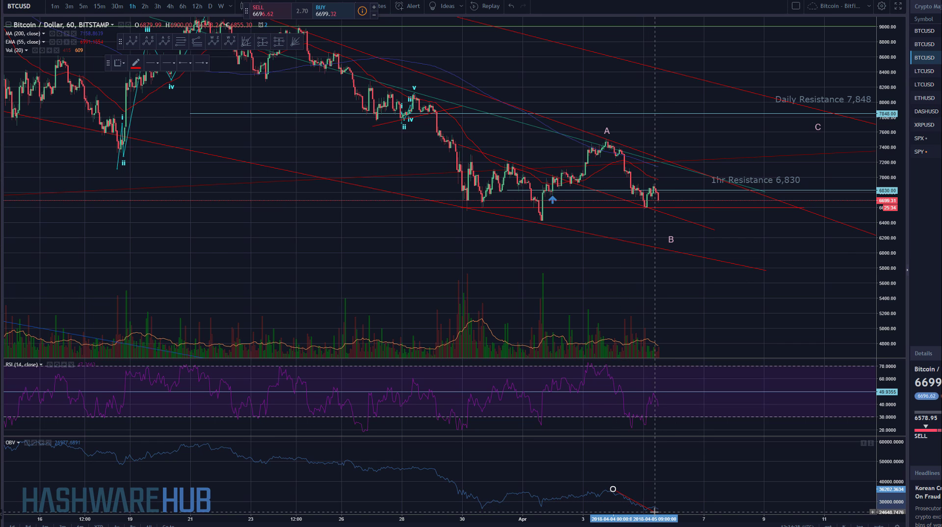
pyautogui.click(653, 510)
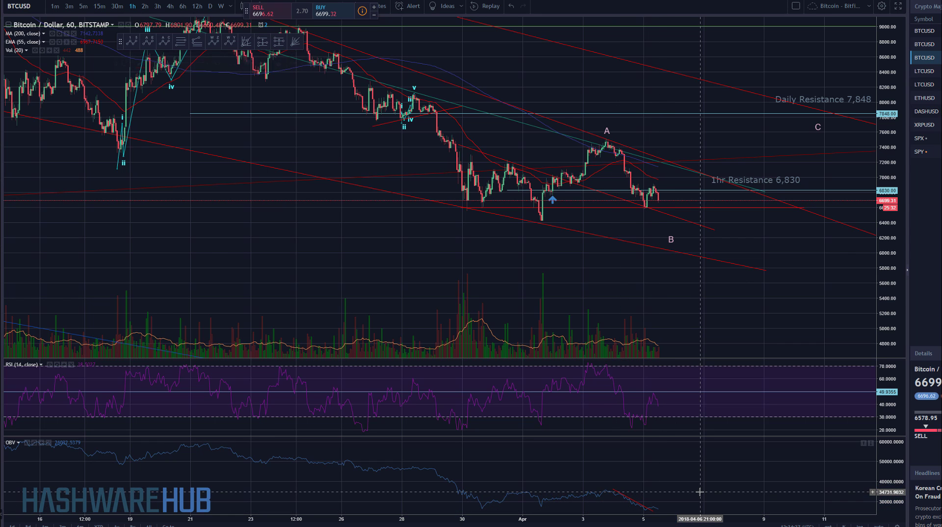
pyautogui.doubleClick(655, 505)
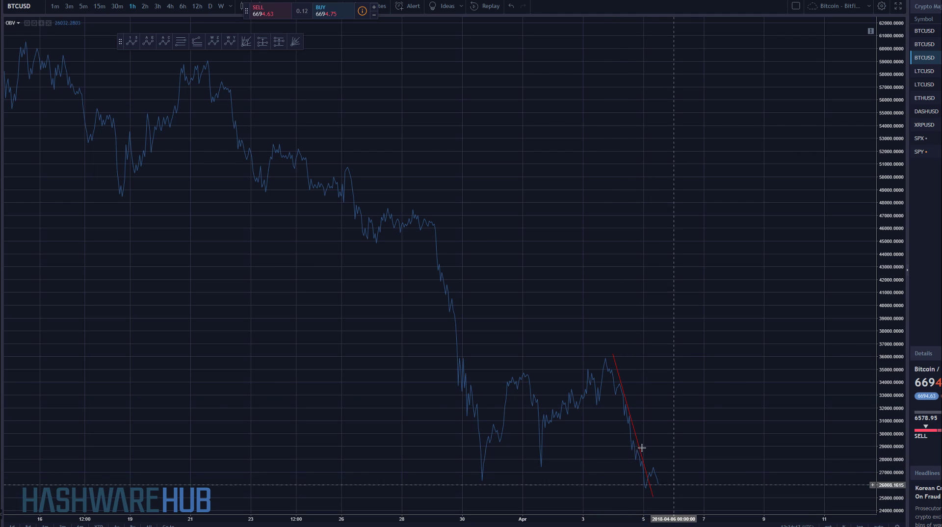
pyautogui.doubleClick(685, 334)
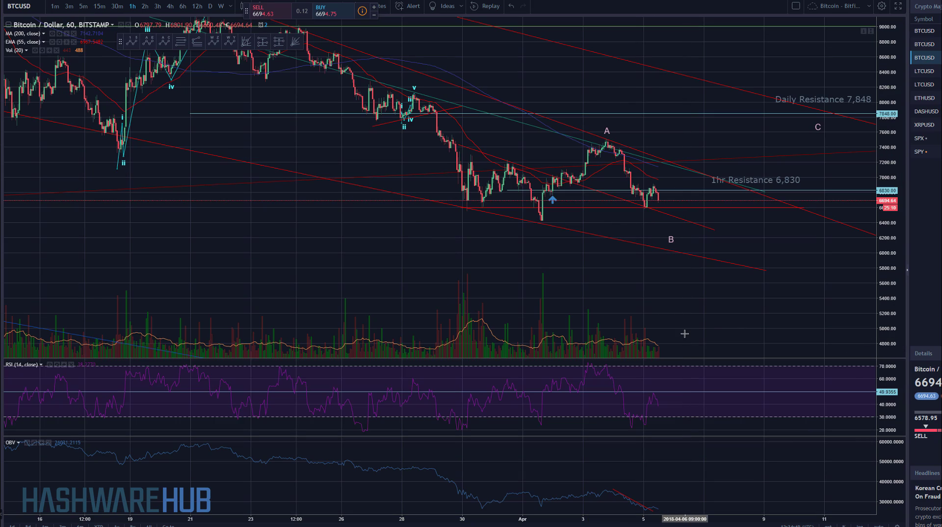
pyautogui.scroll(-5, 673, 490)
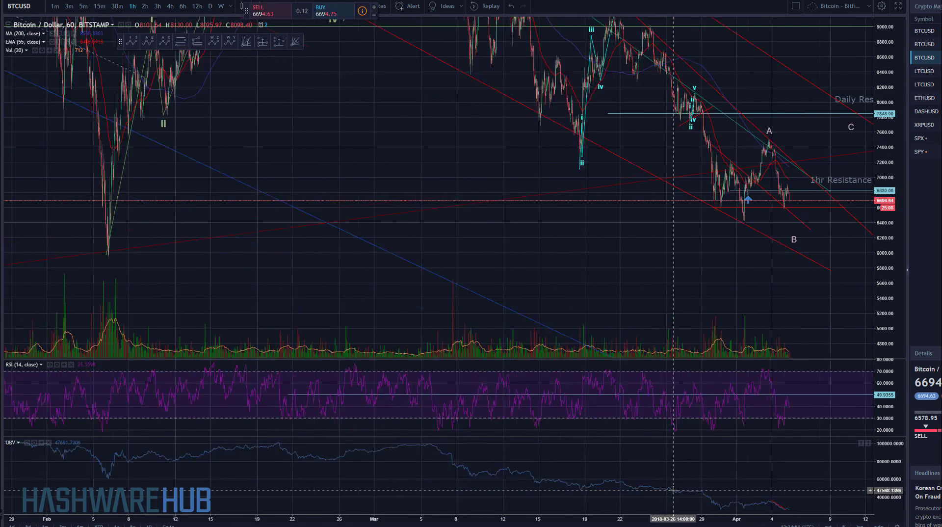
pyautogui.scroll(-3, 673, 490)
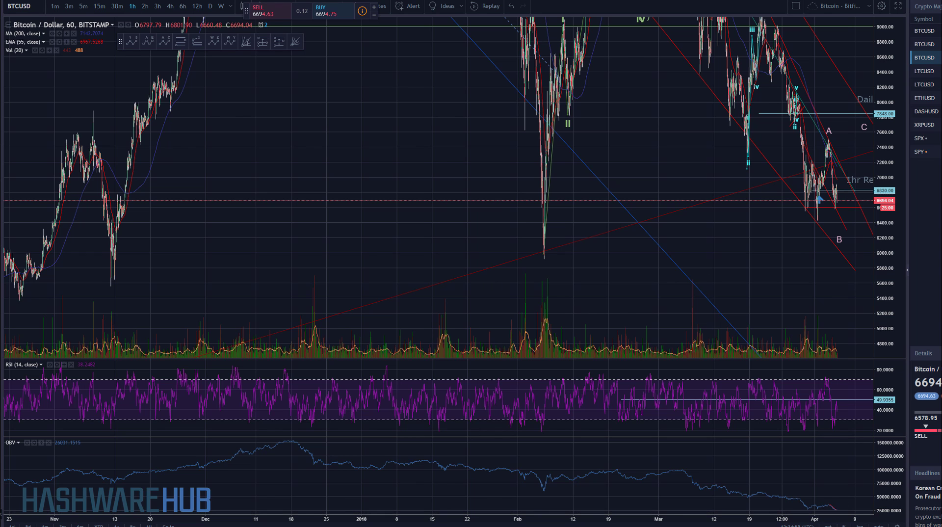
pyautogui.moveTo(265, 486); pyautogui.dragTo(607, 521)
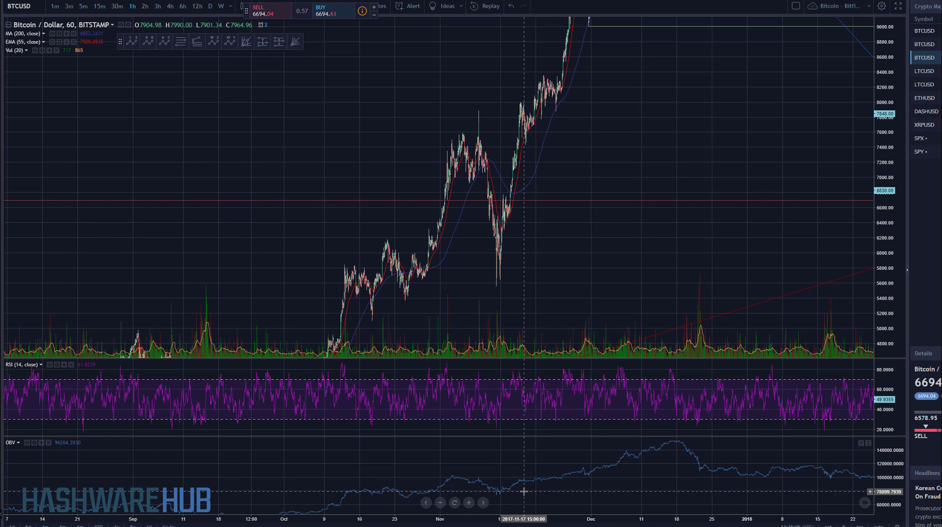
pyautogui.hscroll(-10, 497, 490)
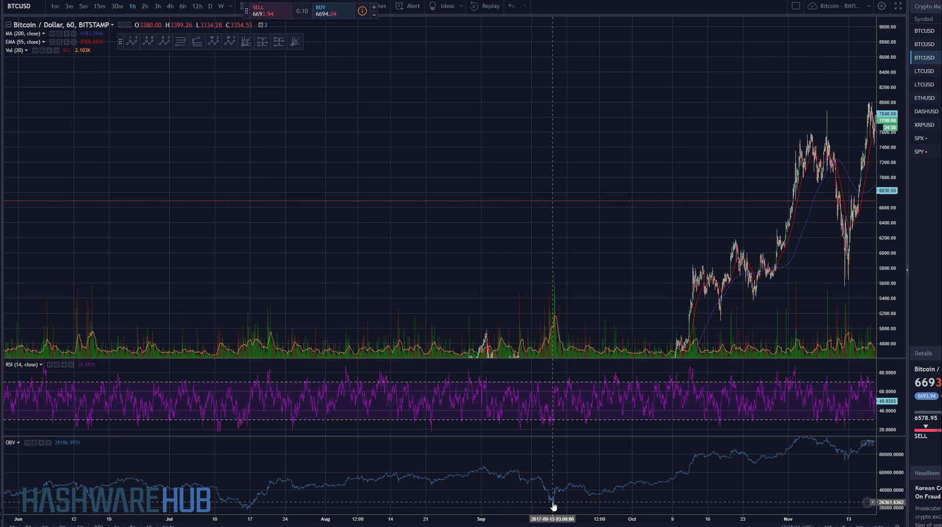
pyautogui.moveTo(863, 485); pyautogui.dragTo(576, 309)
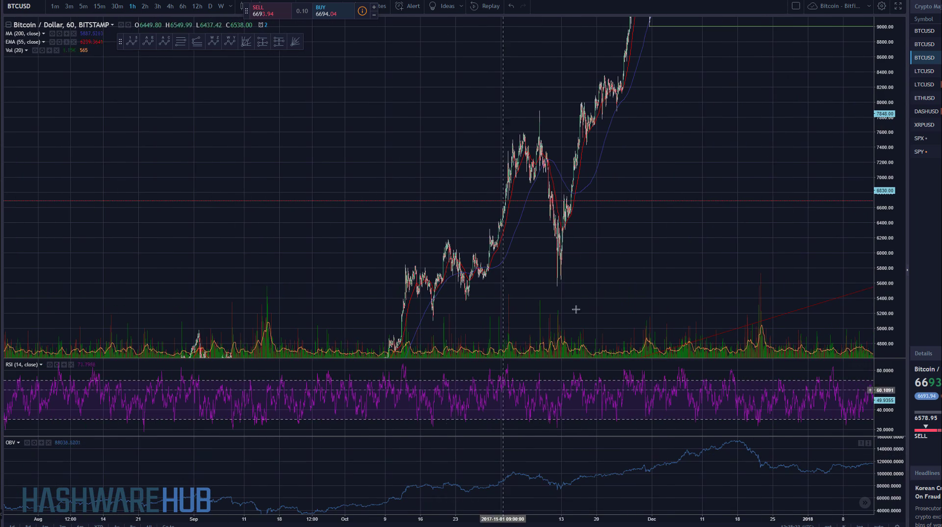
pyautogui.doubleClick(665, 275)
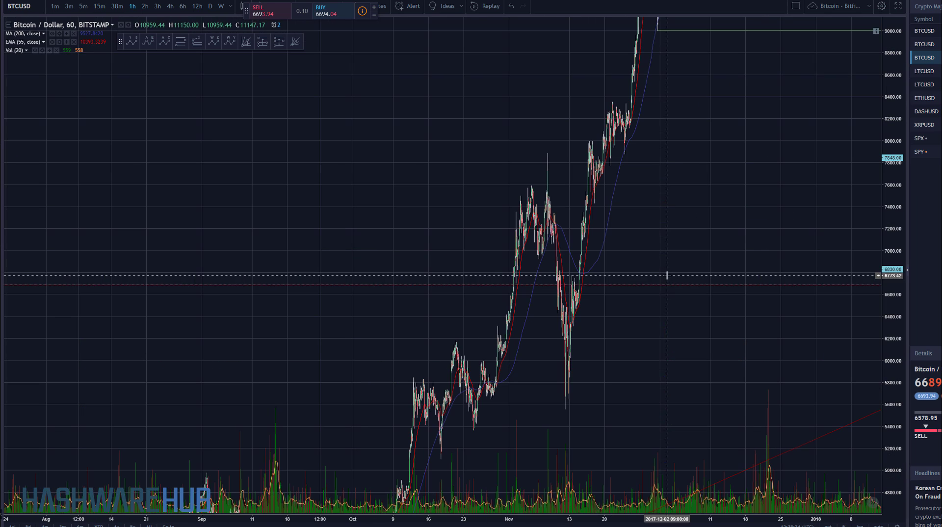
pyautogui.doubleClick(781, 296)
pyautogui.doubleClick(887, 313)
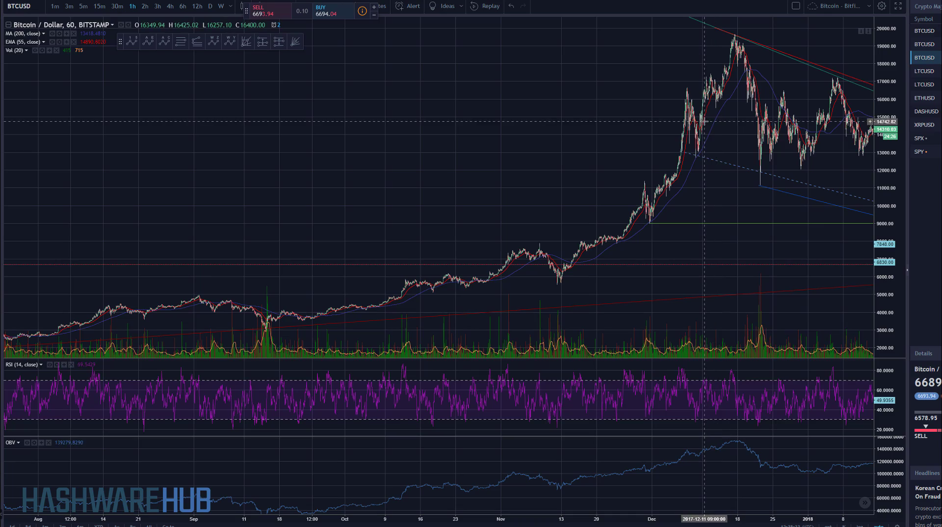
pyautogui.moveTo(788, 309); pyautogui.dragTo(208, 298)
pyautogui.moveTo(730, 224); pyautogui.dragTo(647, 224)
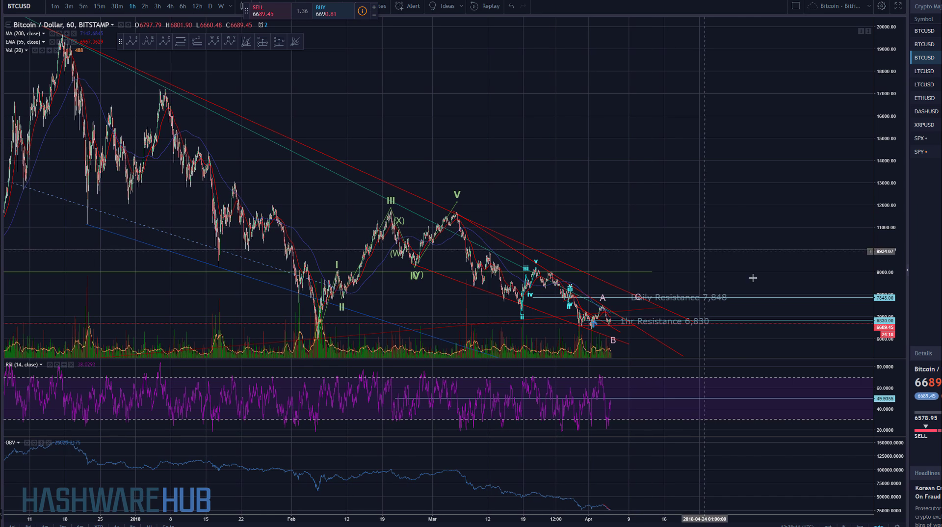
pyautogui.moveTo(882, 245); pyautogui.dragTo(883, 255)
pyautogui.moveTo(782, 257); pyautogui.dragTo(734, 162)
pyautogui.scroll(1, 733, 284)
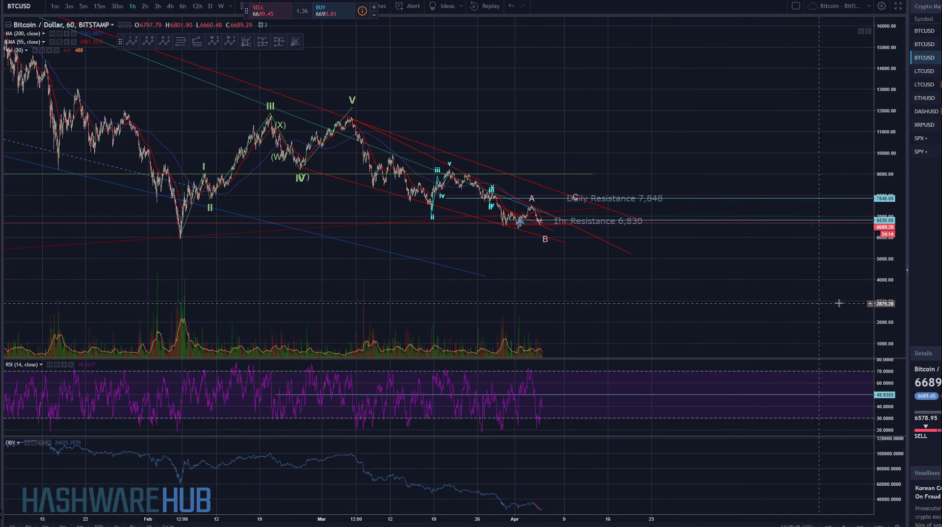
pyautogui.moveTo(896, 313); pyautogui.dragTo(876, 231)
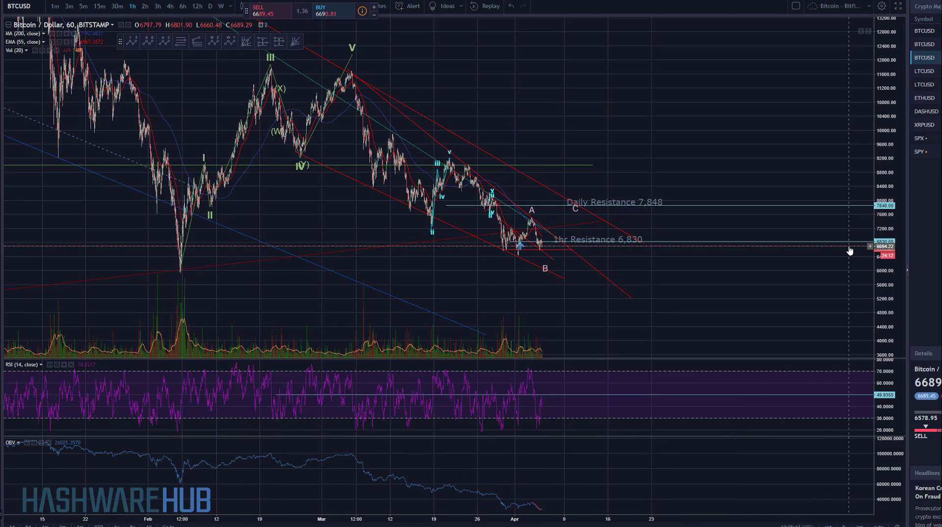
pyautogui.scroll(-1, 850, 249)
pyautogui.moveTo(764, 302); pyautogui.dragTo(763, 284)
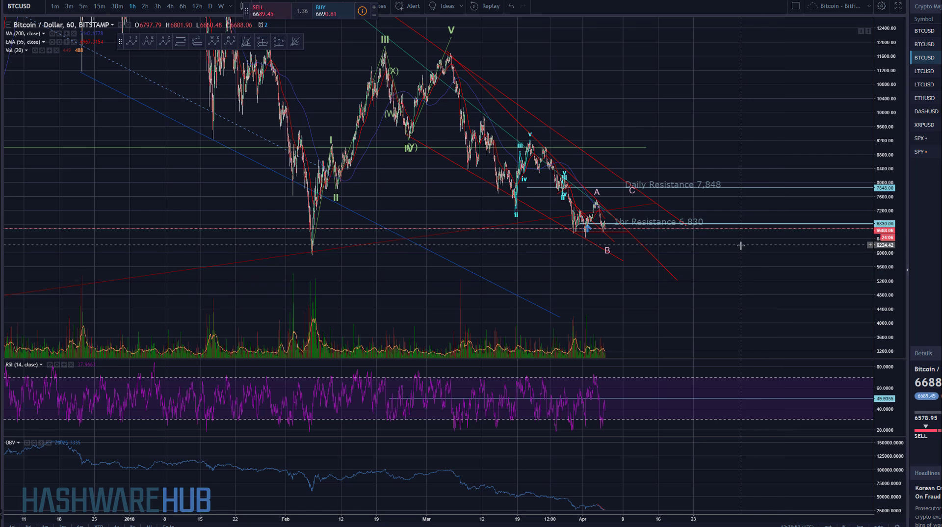
pyautogui.scroll(1, 609, 246)
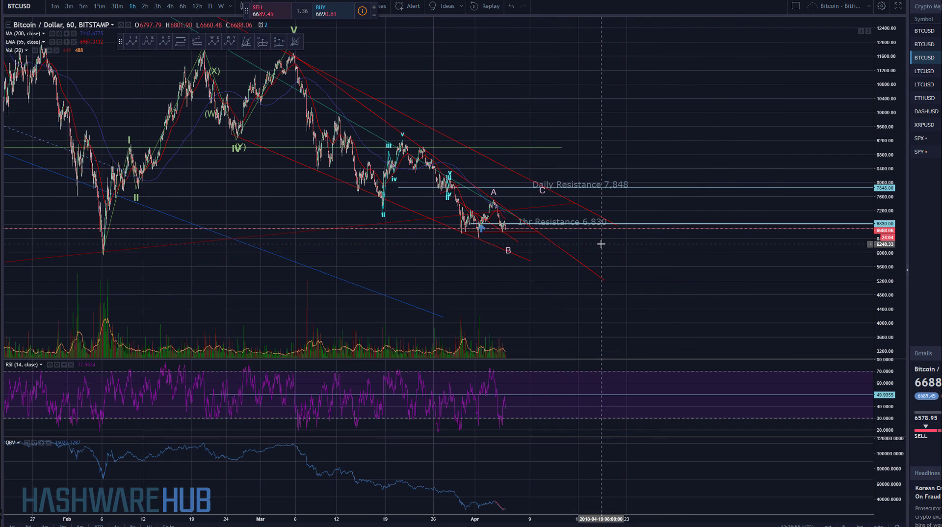
pyautogui.moveTo(623, 257); pyautogui.dragTo(798, 251)
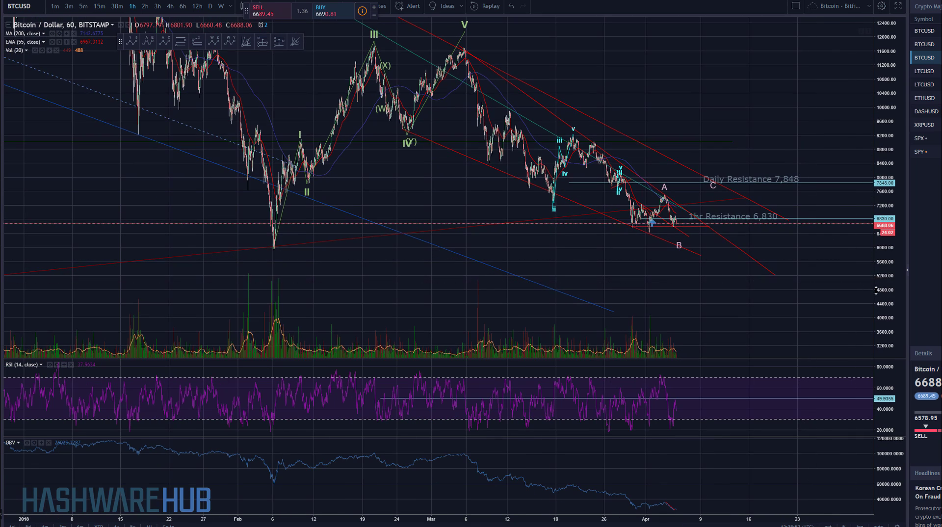
pyautogui.scroll(2, 808, 274)
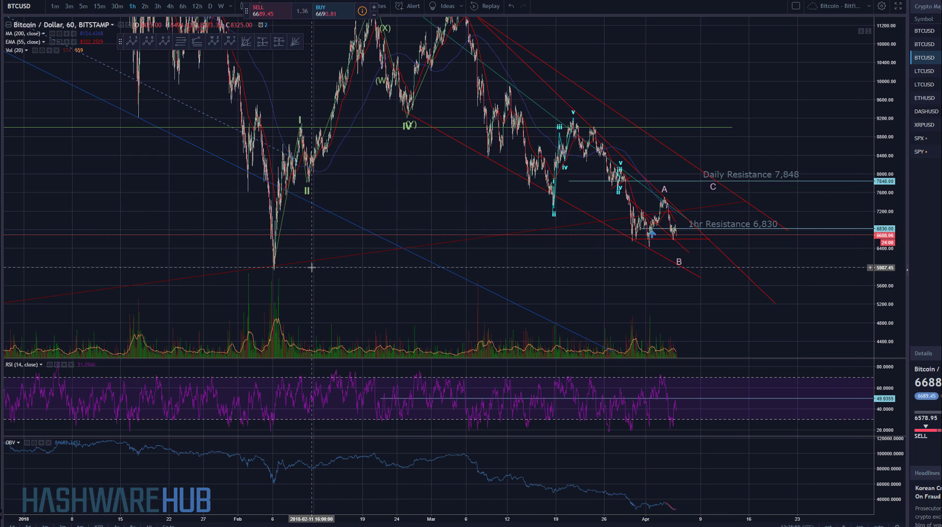